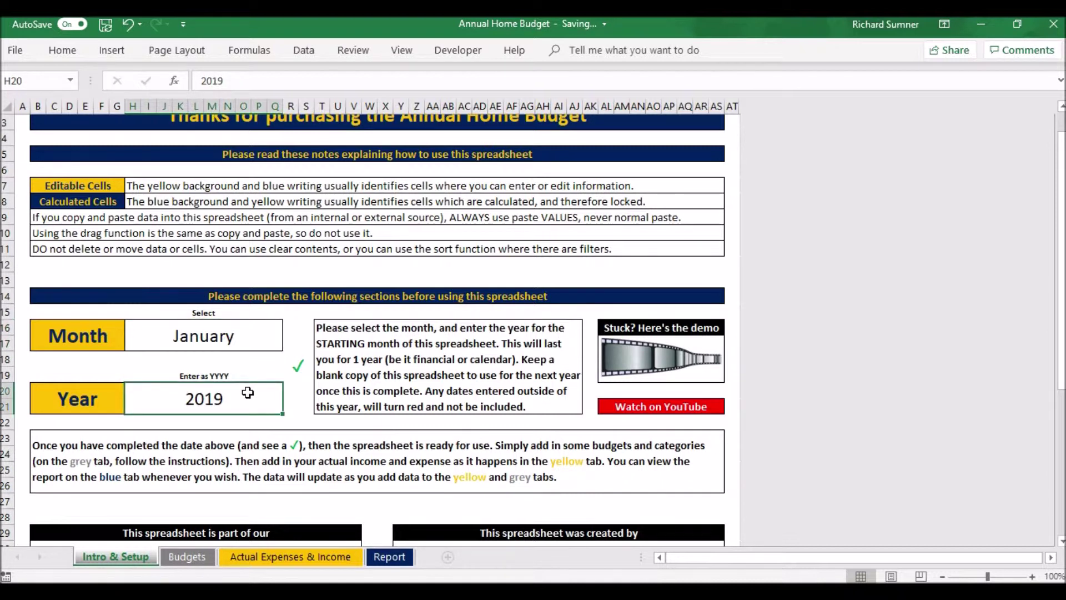
Set the starting year on the Intro & Setup sheet to 2020
{"action": "type", "text": "2020"}
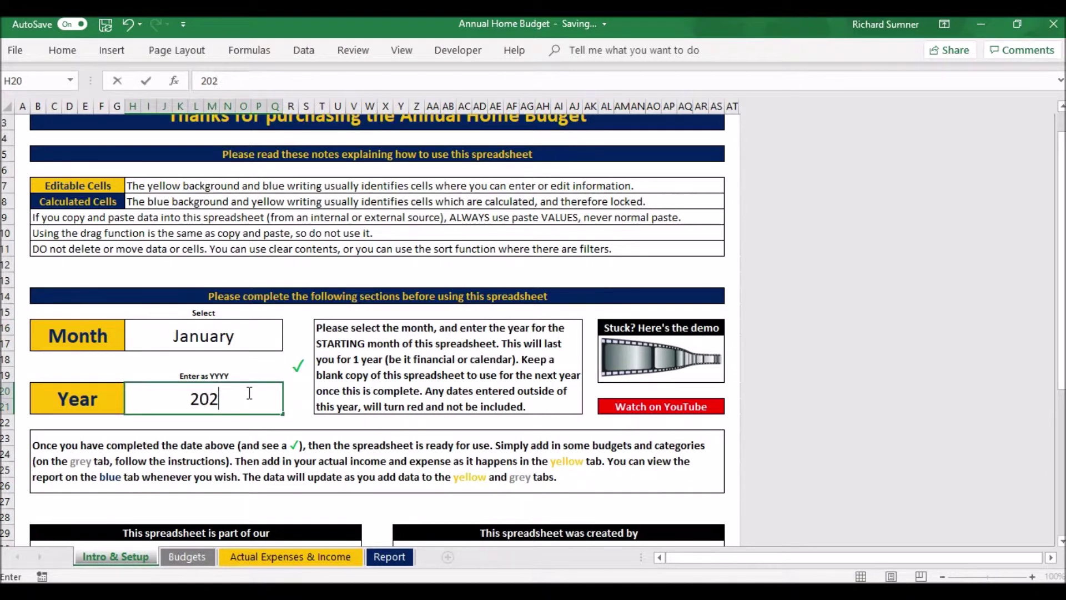
{"action": "key", "text": "Return"}
{"action": "left_click", "coordinate": [247, 392]}
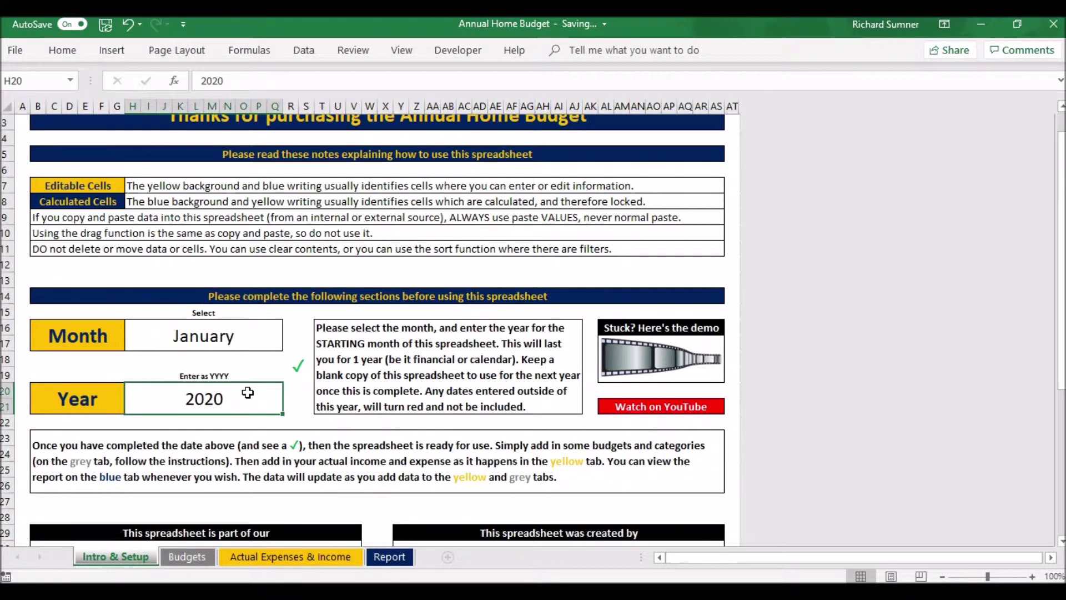
Undo the year change and clear the starting year
{"action": "key", "text": "ctrl+z"}
{"action": "double_click", "coordinate": [248, 392]}
{"action": "key", "text": "BackSpace"}
{"action": "key", "text": "BackSpace"}
{"action": "key", "text": "BackSpace"}
{"action": "key", "text": "BackSpace"}
{"action": "key", "text": "Return"}
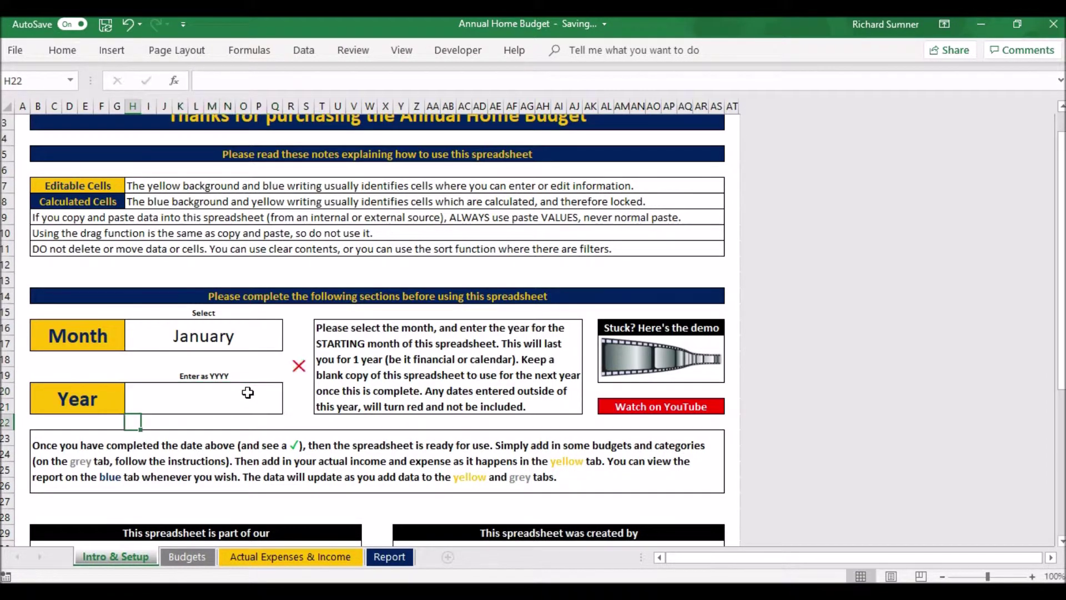
Enter 2019 as the starting year on the Intro & Setup sheet
{"action": "double_click", "coordinate": [236, 398]}
{"action": "type", "text": "2019"}
{"action": "key", "text": "Return"}
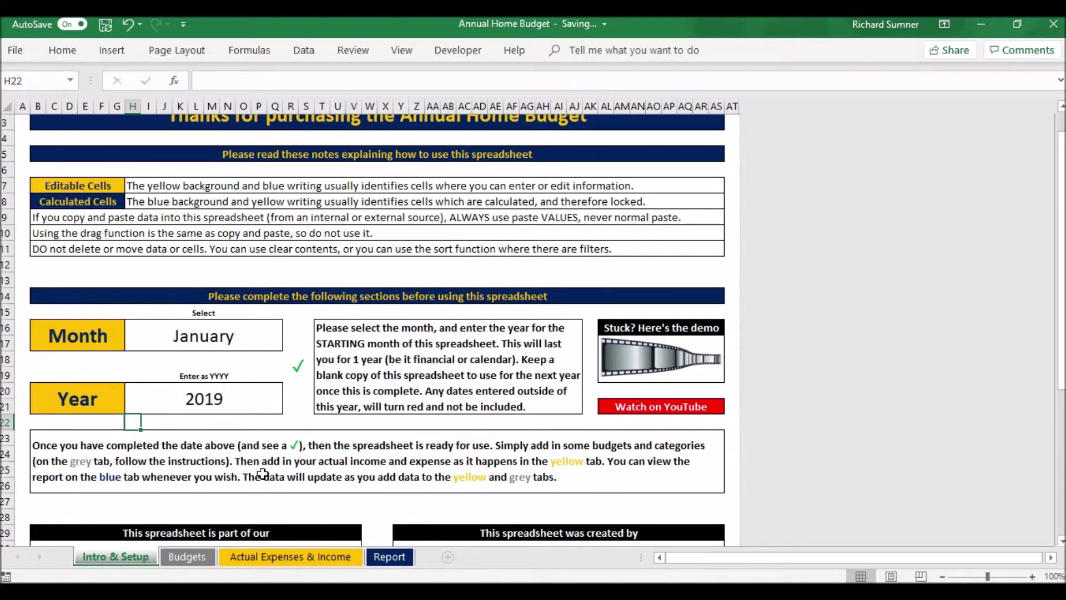
Go to the Budgets sheet and look through the income category rows below Salary
{"action": "left_click", "coordinate": [197, 555]}
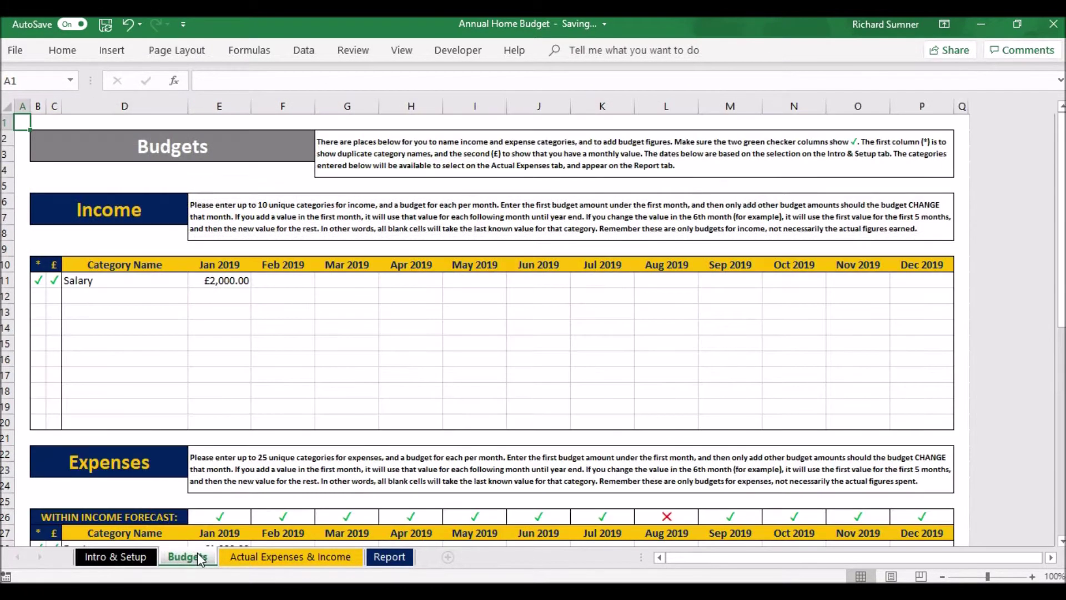
{"action": "left_click", "coordinate": [107, 278]}
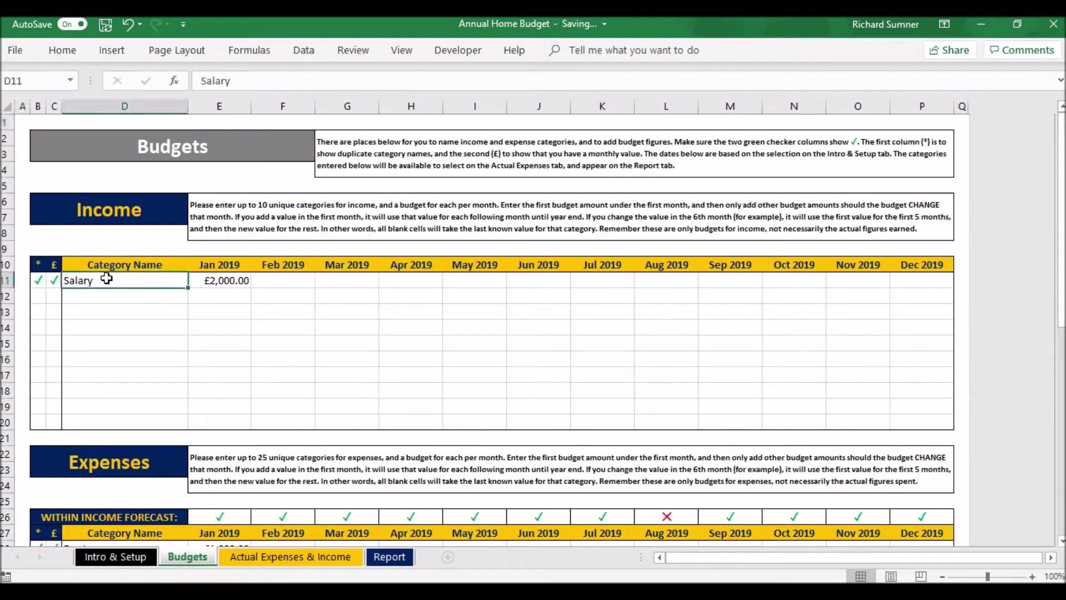
{"action": "key", "text": "Down"}
{"action": "key", "text": "Down"}
{"action": "key", "text": "Down"}
{"action": "key", "text": "Down"}
{"action": "key", "text": "Down"}
{"action": "key", "text": "Down"}
{"action": "key", "text": "Down"}
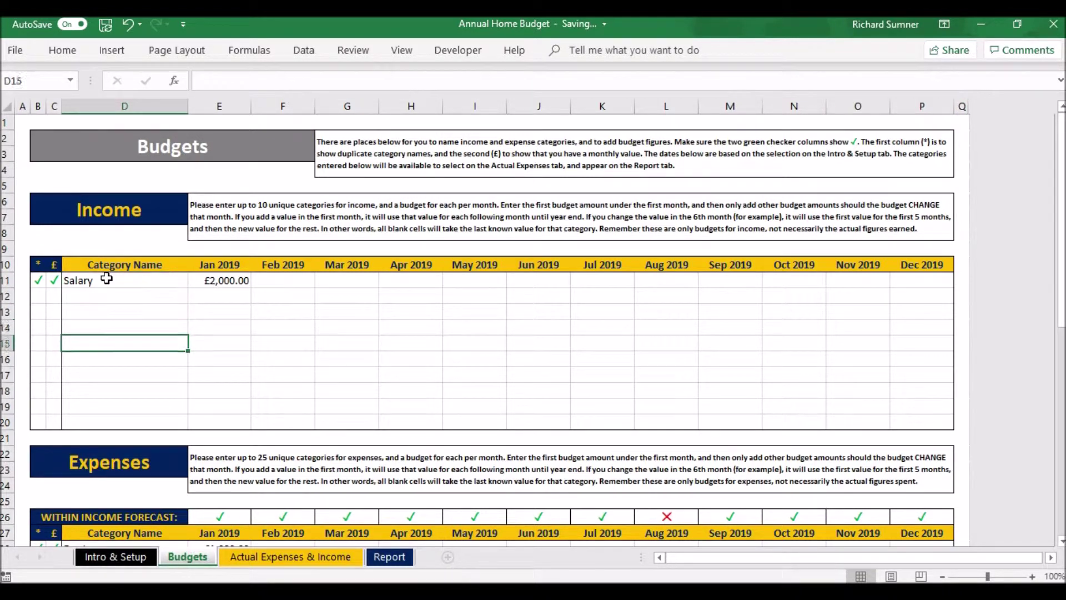
{"action": "key", "text": "Up"}
{"action": "key", "text": "Up"}
{"action": "key", "text": "Up"}
{"action": "key", "text": "Up"}
{"action": "key", "text": "Up"}
{"action": "key", "text": "Up"}
{"action": "key", "text": "Up"}
{"action": "key", "text": "Down"}
{"action": "key", "text": "Down"}
{"action": "key", "text": "Down"}
{"action": "key", "text": "Down"}
{"action": "key", "text": "Down"}
{"action": "key", "text": "Up"}
{"action": "key", "text": "Up"}
{"action": "key", "text": "Up"}
{"action": "key", "text": "Up"}
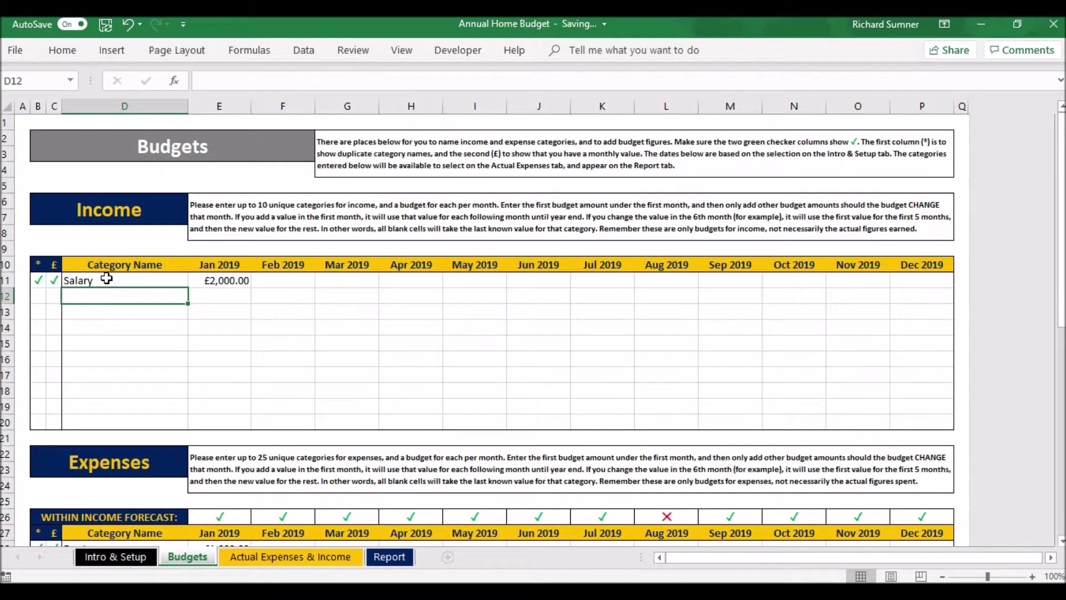
Add the income category "2nd Salary" below Salary with a January 2019 budget of £500
{"action": "type", "text": "2nd Salary"}
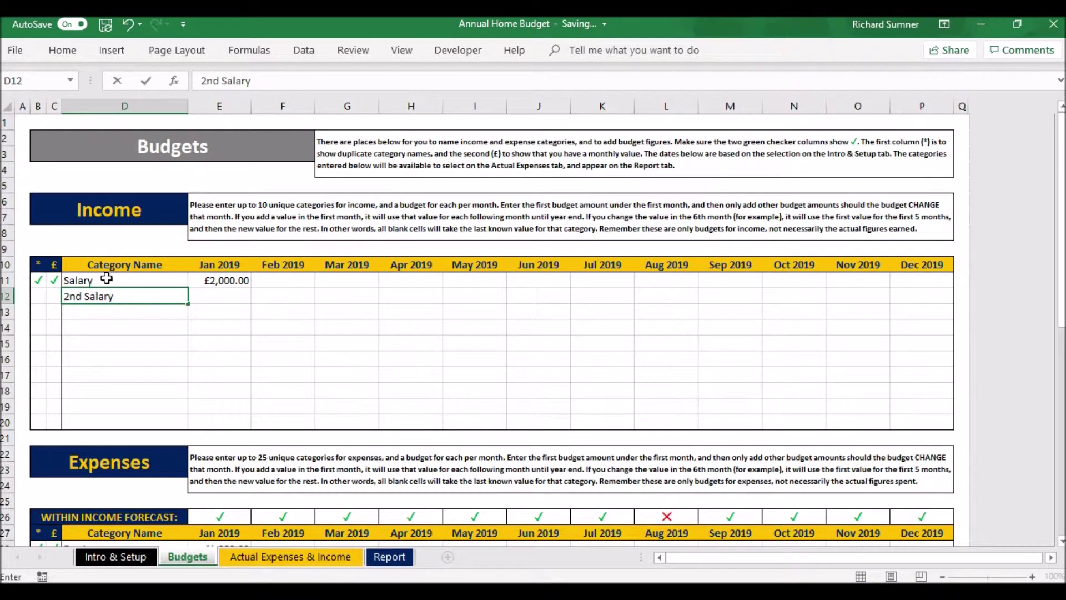
{"action": "key", "text": "Return"}
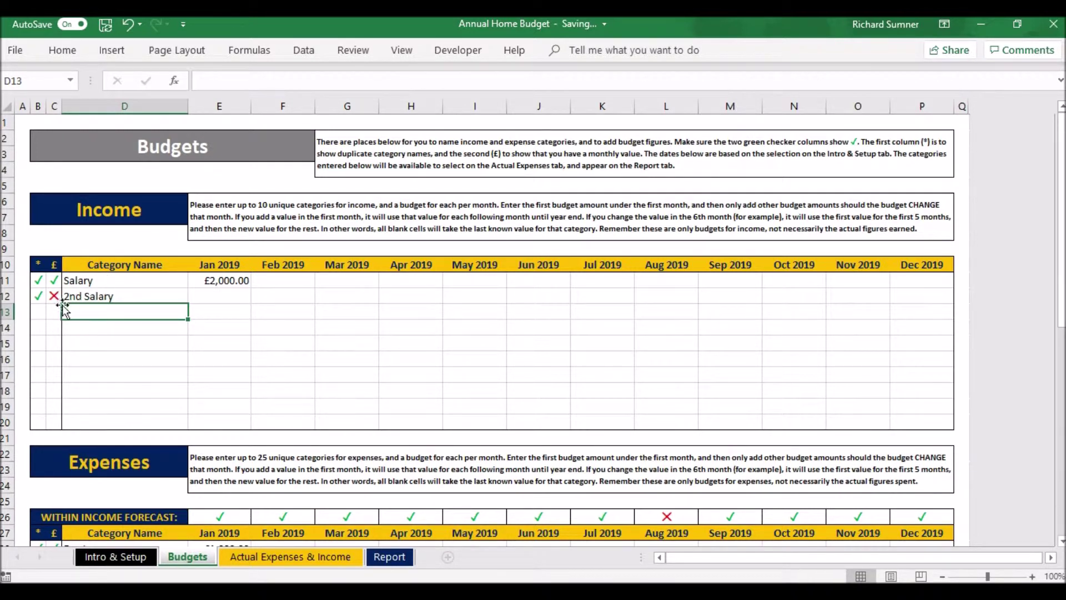
{"action": "left_click", "coordinate": [207, 298]}
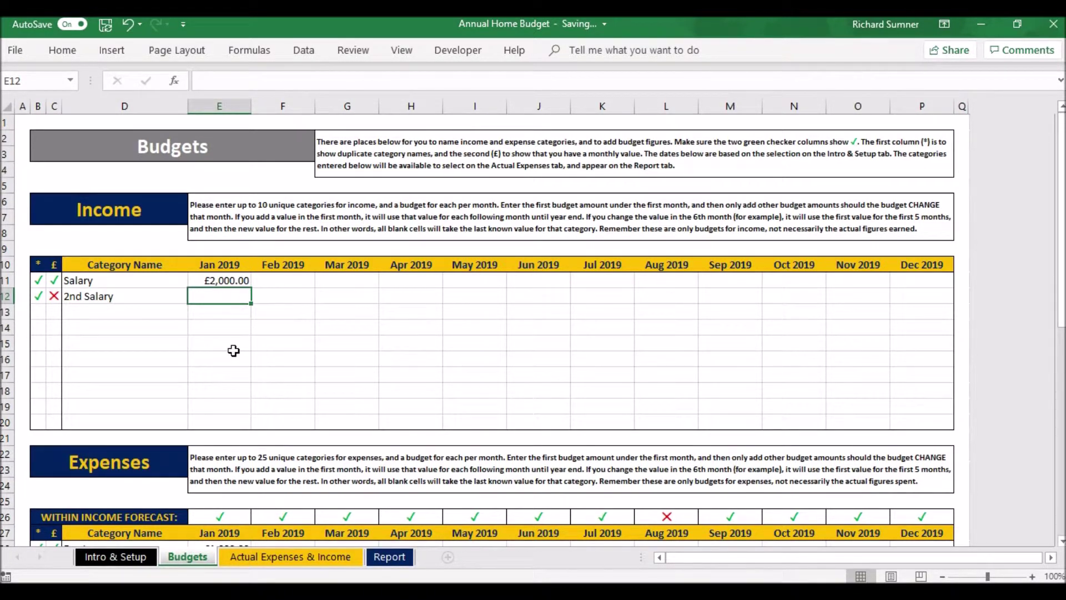
{"action": "type", "text": "500"}
{"action": "key", "text": "Return"}
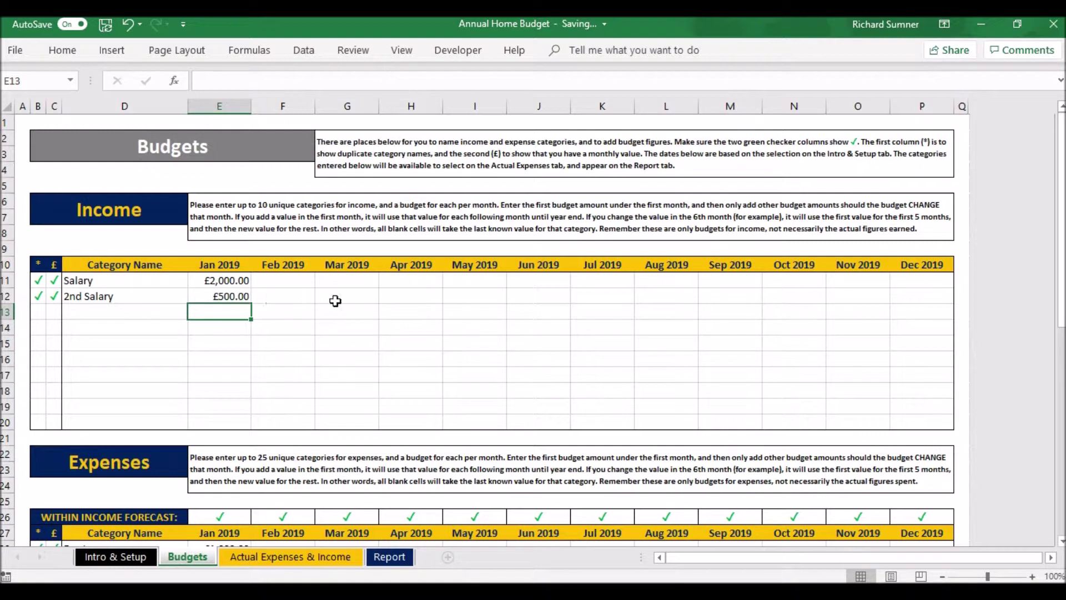
Set the 2nd Salary budget for April 2019 to £0
{"action": "left_click", "coordinate": [419, 298]}
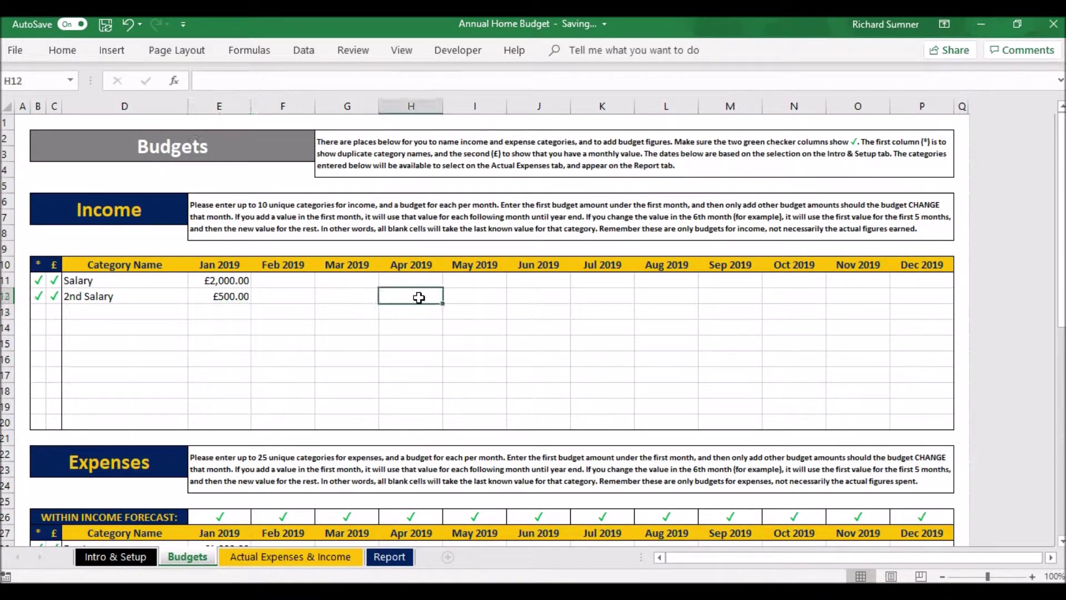
{"action": "type", "text": "0"}
{"action": "key", "text": "Return"}
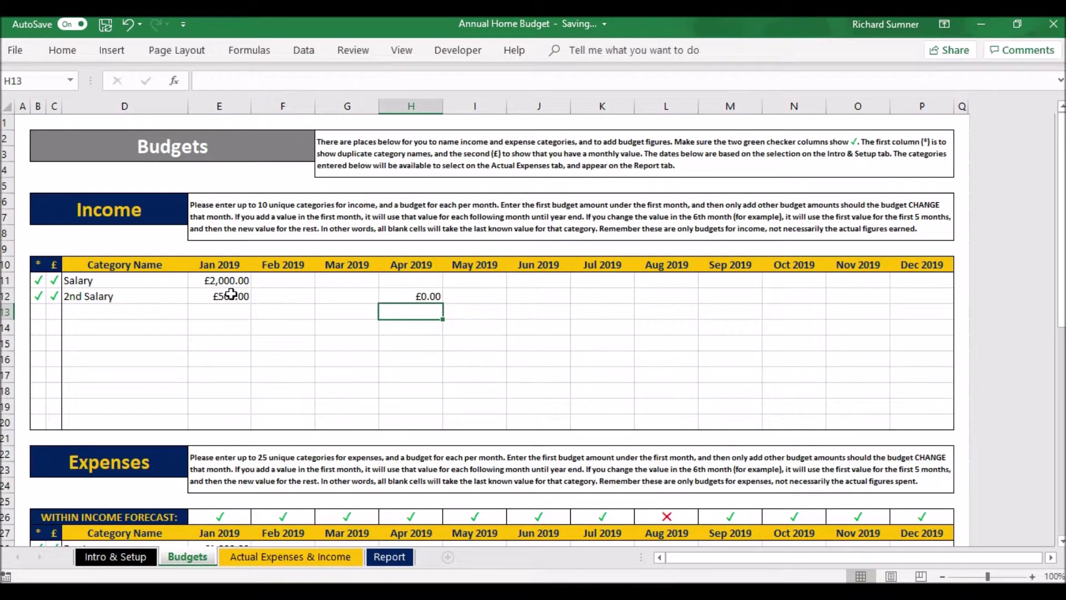
Clear the April and January 2019 budgets of 2nd Salary along with its category name
{"action": "left_click", "coordinate": [413, 295]}
{"action": "key", "text": "Delete"}
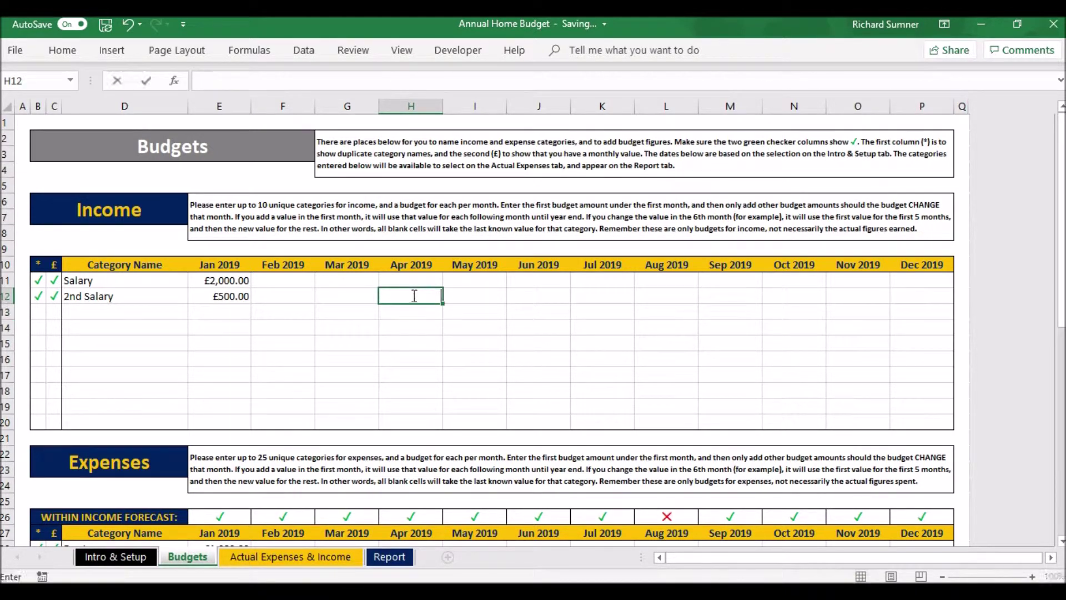
{"action": "key", "text": "Left"}
{"action": "key", "text": "Left"}
{"action": "key", "text": "Left"}
{"action": "key", "text": "Delete"}
{"action": "key", "text": "Left"}
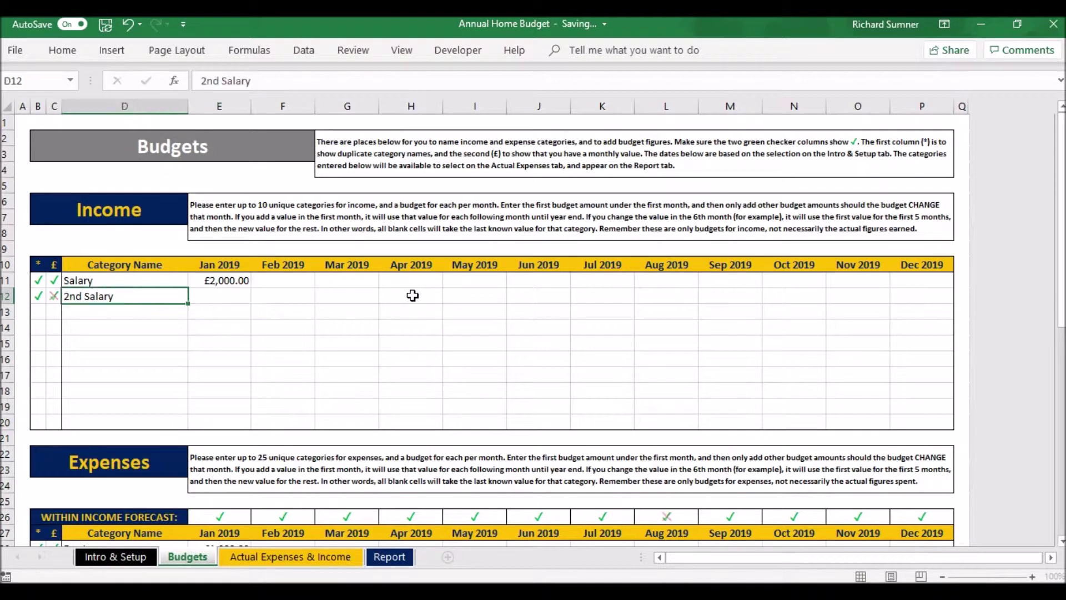
{"action": "key", "text": "Delete"}
{"action": "key", "text": "Left"}
{"action": "key", "text": "Left"}
{"action": "key", "text": "Left"}
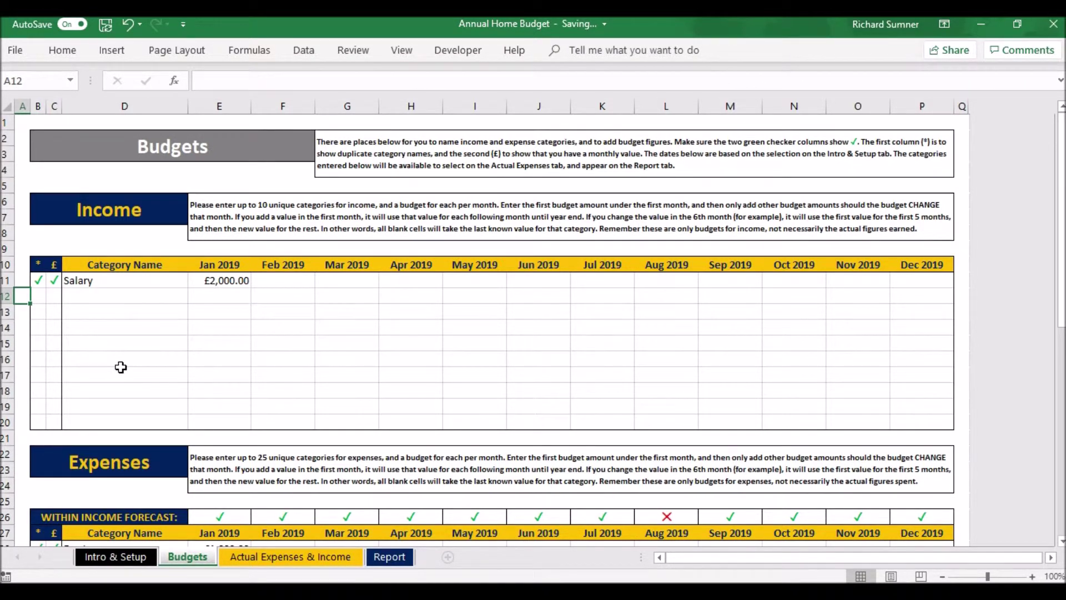
Examine the Expenses budgets and the monthly within-income forecast checks, comparing them with the income budget
{"action": "scroll", "coordinate": [119, 364], "scroll_direction": "down", "scroll_amount": 4}
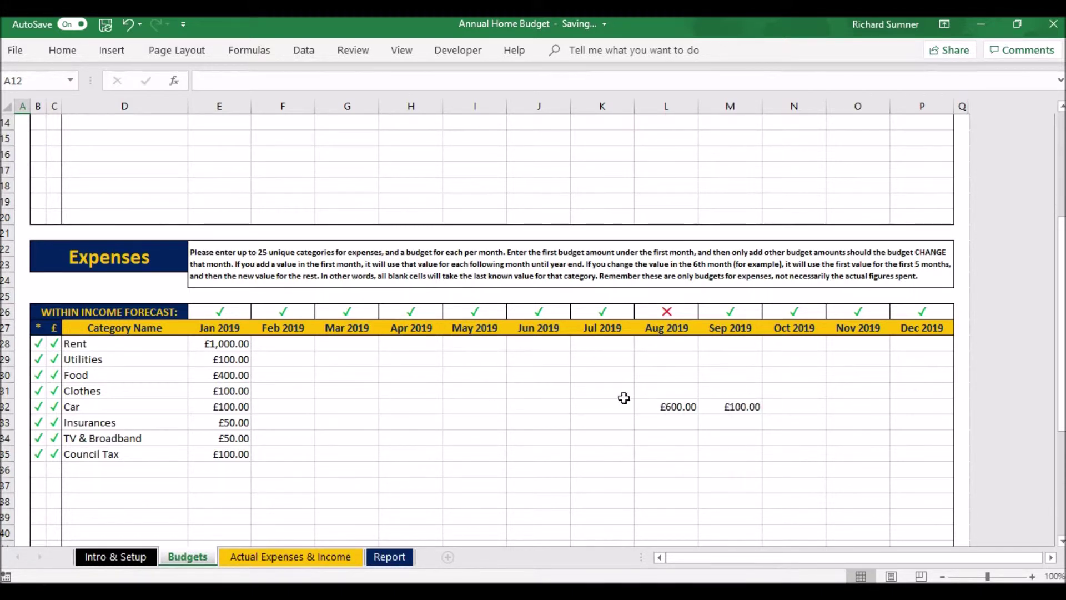
{"action": "scroll", "coordinate": [592, 340], "scroll_direction": "up", "scroll_amount": 1}
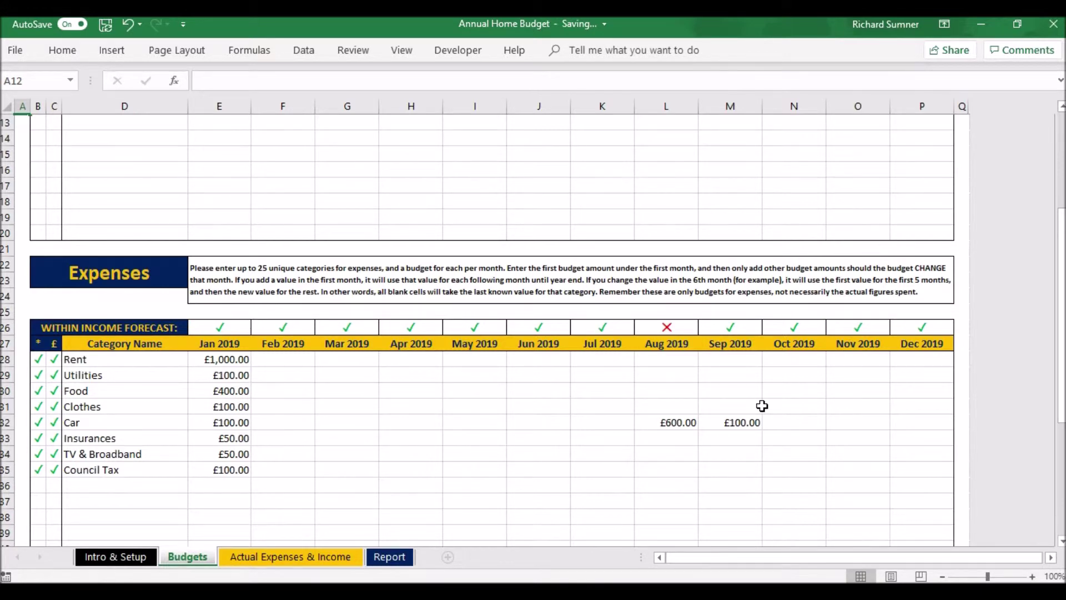
{"action": "scroll", "coordinate": [762, 406], "scroll_direction": "up", "scroll_amount": 2}
{"action": "scroll", "coordinate": [754, 369], "scroll_direction": "down", "scroll_amount": 2}
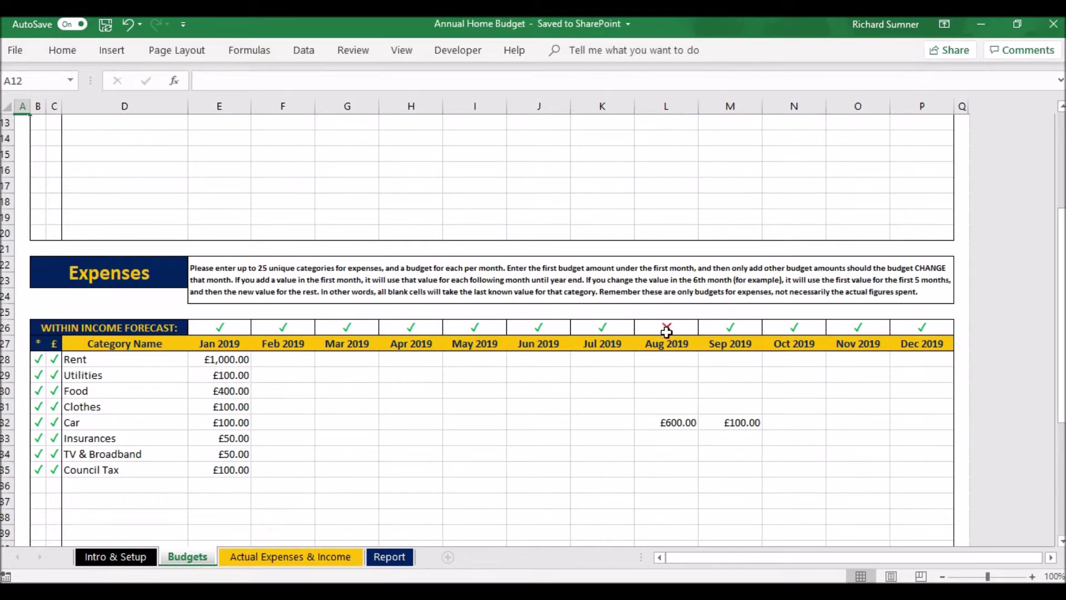
{"action": "scroll", "coordinate": [510, 354], "scroll_direction": "up", "scroll_amount": 4}
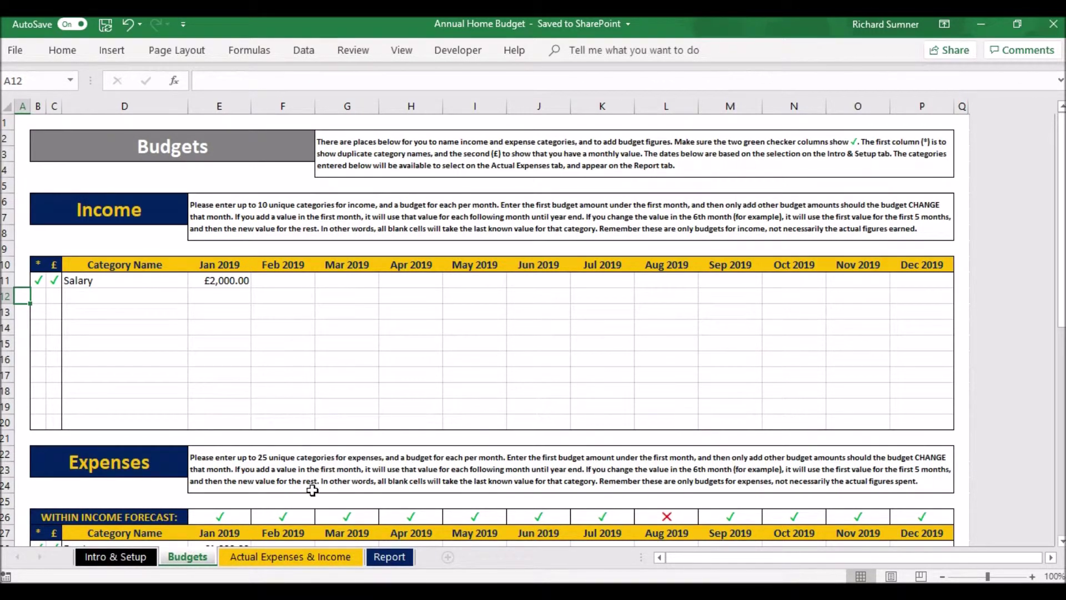
Go to the Actual Expenses & Income sheet and review the dated entries from January to March 2019
{"action": "left_click", "coordinate": [300, 561]}
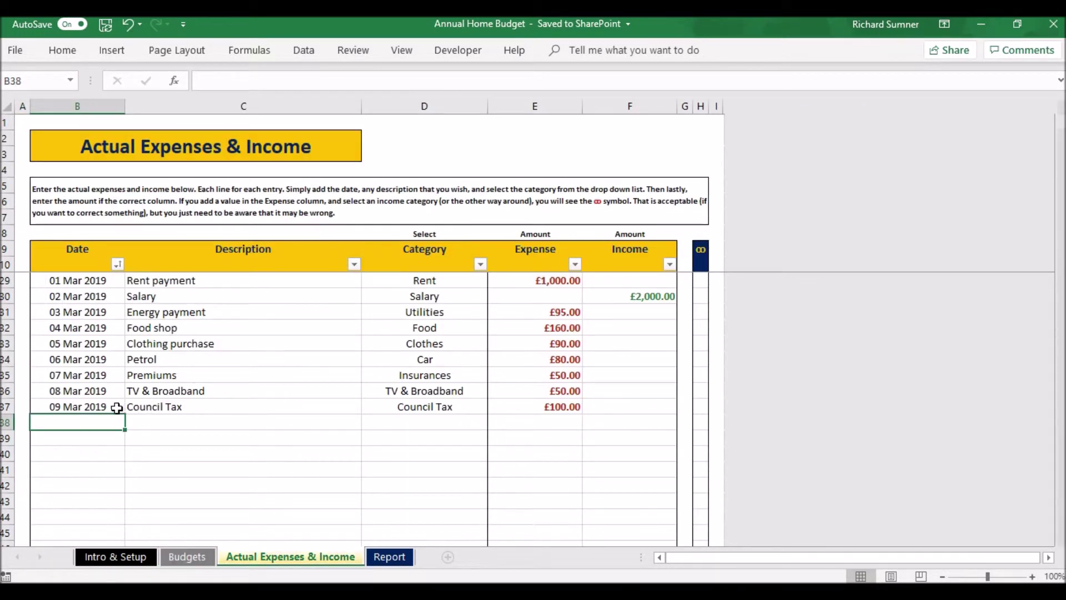
{"action": "scroll", "coordinate": [99, 356], "scroll_direction": "up", "scroll_amount": 6}
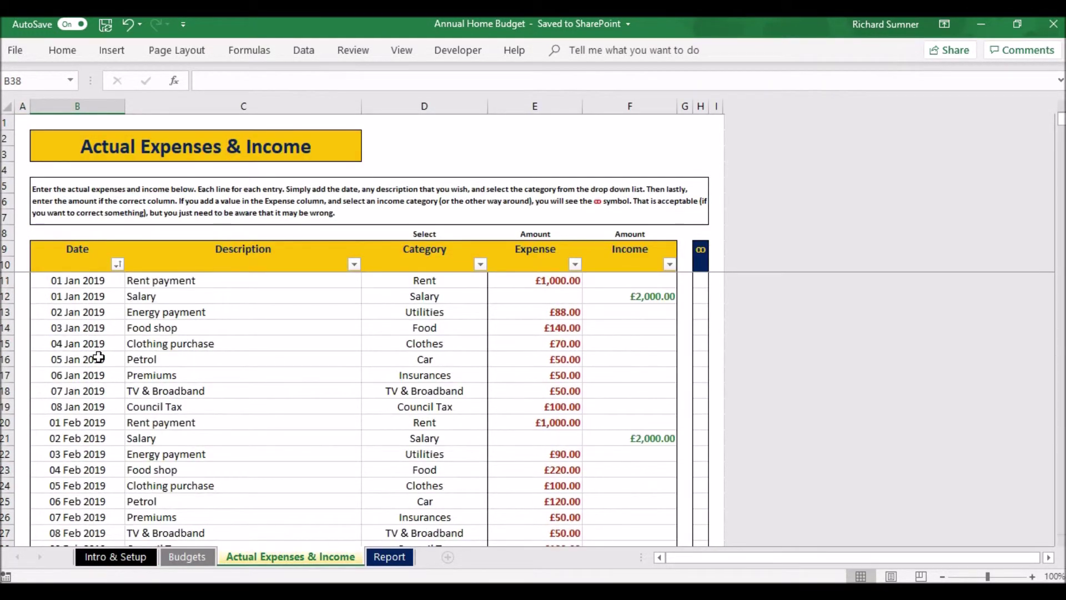
{"action": "scroll", "coordinate": [98, 357], "scroll_direction": "down", "scroll_amount": 5}
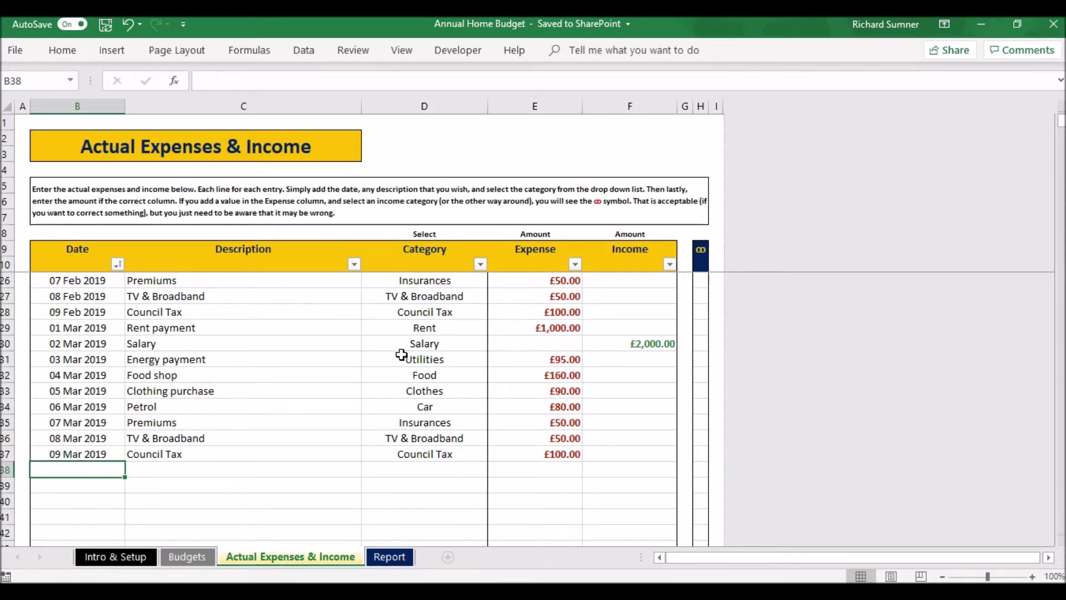
View the available categories for the first empty entry row, leaving the category blank
{"action": "left_click", "coordinate": [420, 468]}
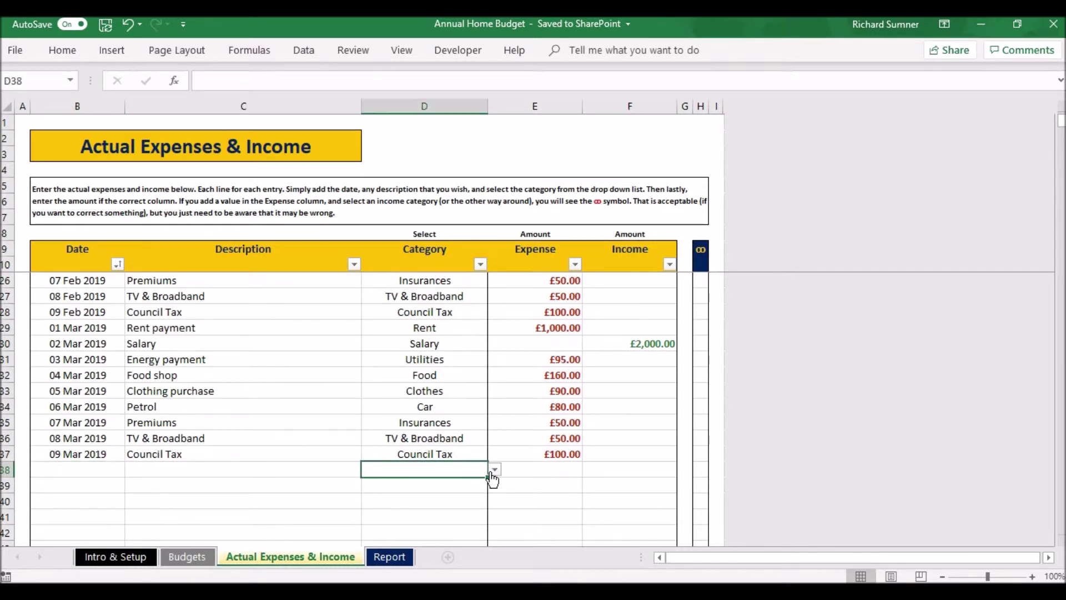
{"action": "left_click", "coordinate": [494, 471]}
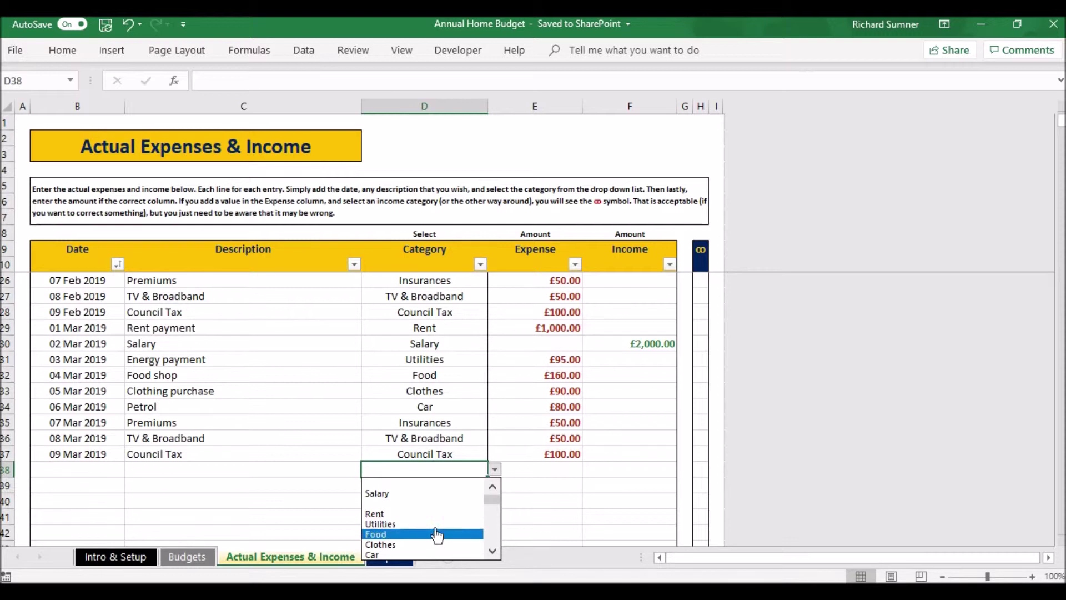
{"action": "left_click", "coordinate": [442, 483]}
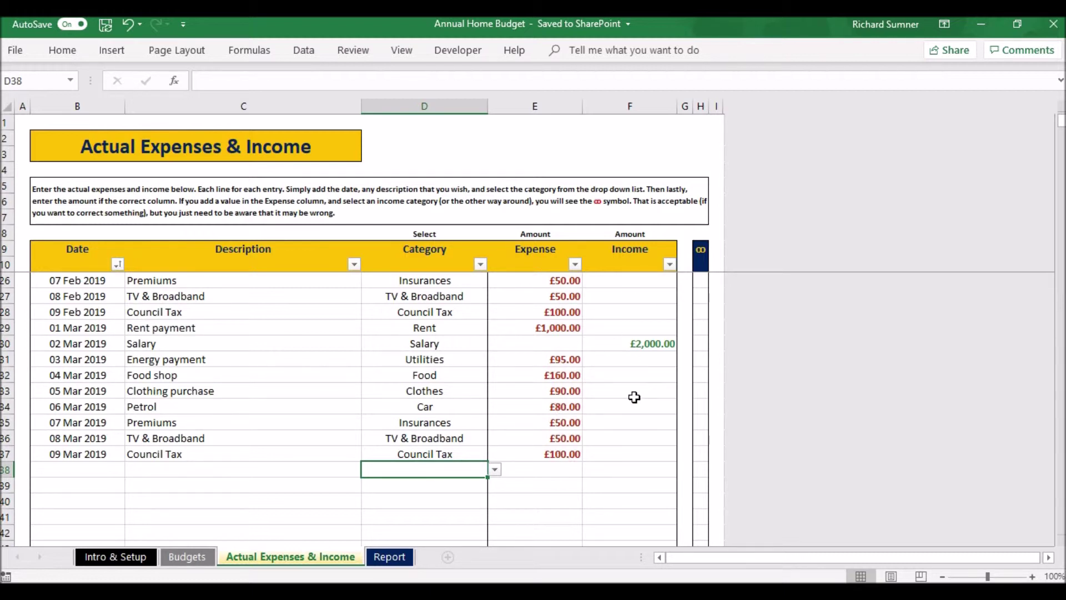
{"action": "left_click", "coordinate": [101, 468]}
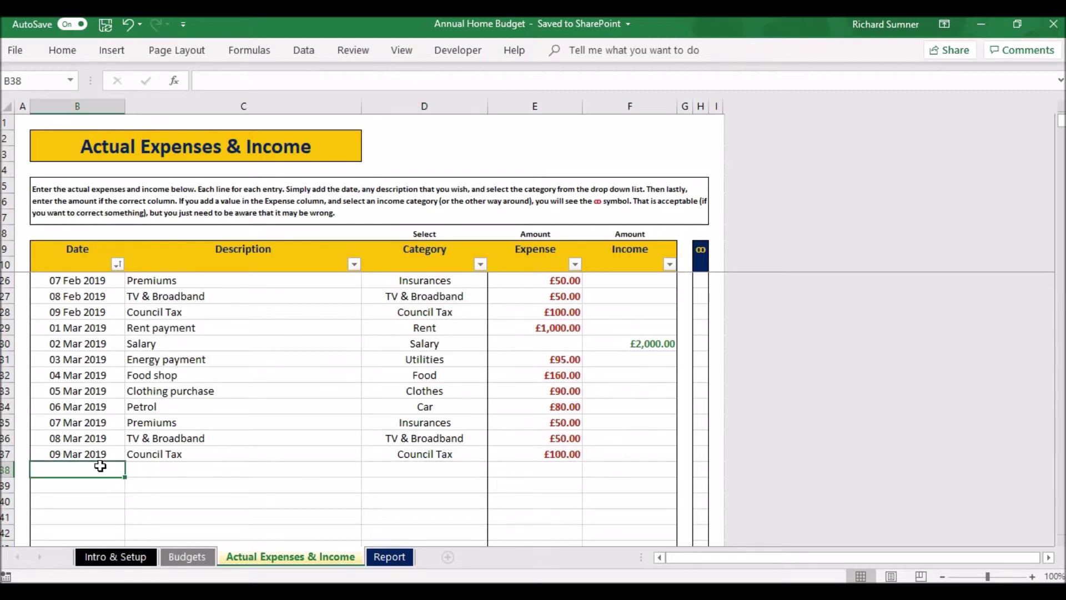
Go to the Report sheet and examine the monthly breakdown, the overall annual figures and the income category breakdown
{"action": "left_click", "coordinate": [386, 560]}
{"action": "left_click", "coordinate": [322, 557]}
{"action": "left_click", "coordinate": [403, 556]}
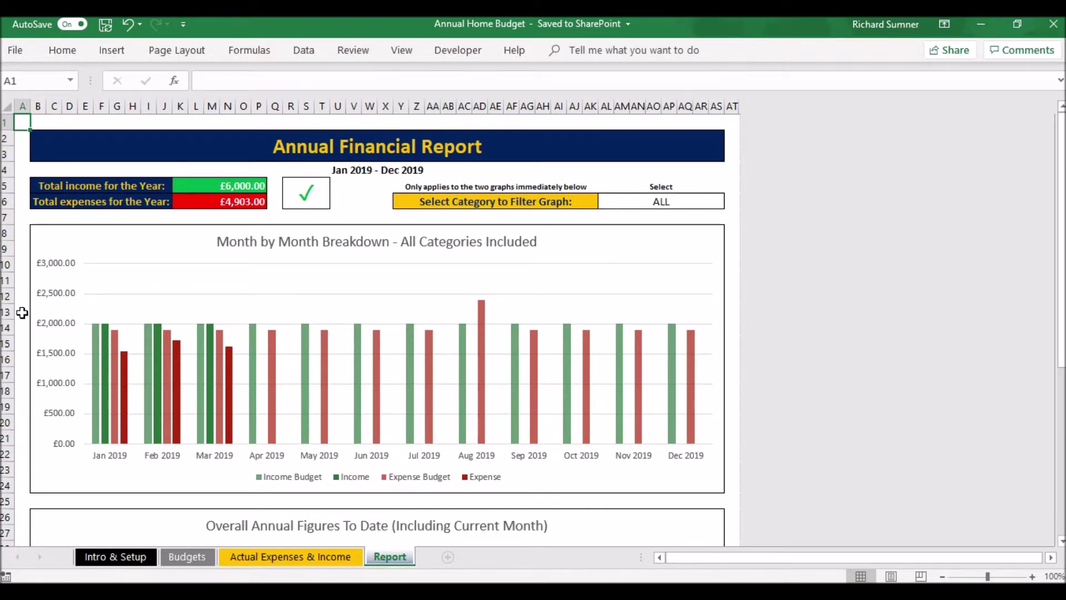
{"action": "scroll", "coordinate": [22, 313], "scroll_direction": "down", "scroll_amount": 1}
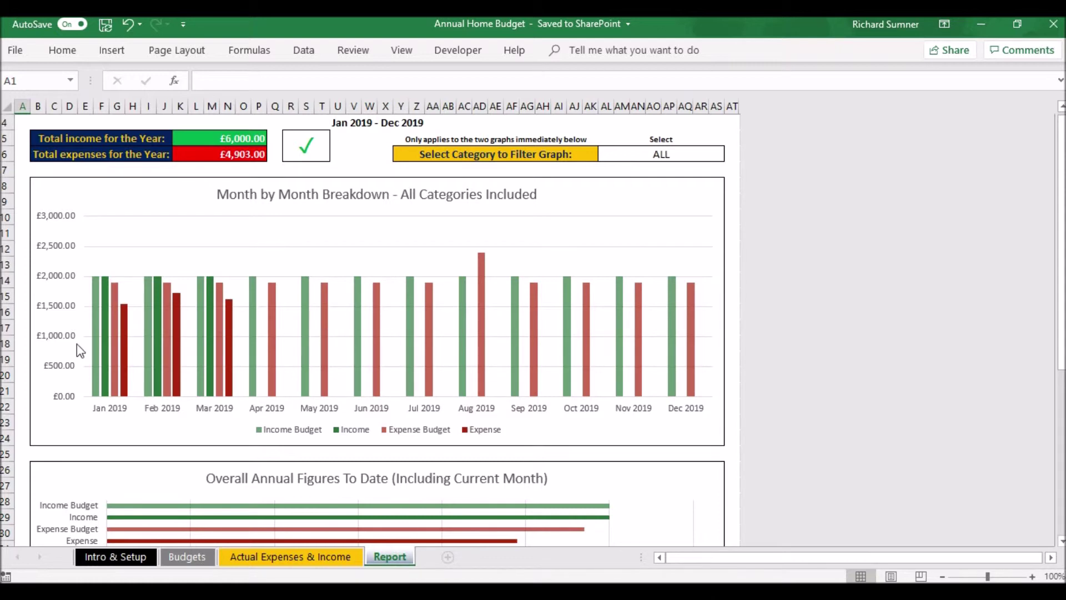
{"action": "scroll", "coordinate": [23, 351], "scroll_direction": "down", "scroll_amount": 3}
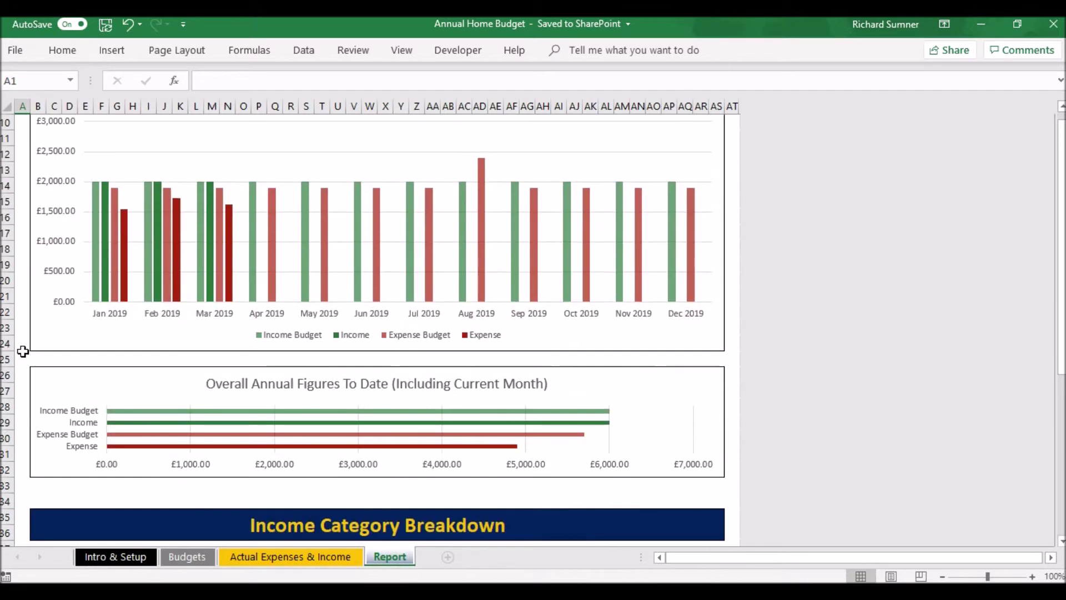
{"action": "scroll", "coordinate": [22, 350], "scroll_direction": "up", "scroll_amount": 2}
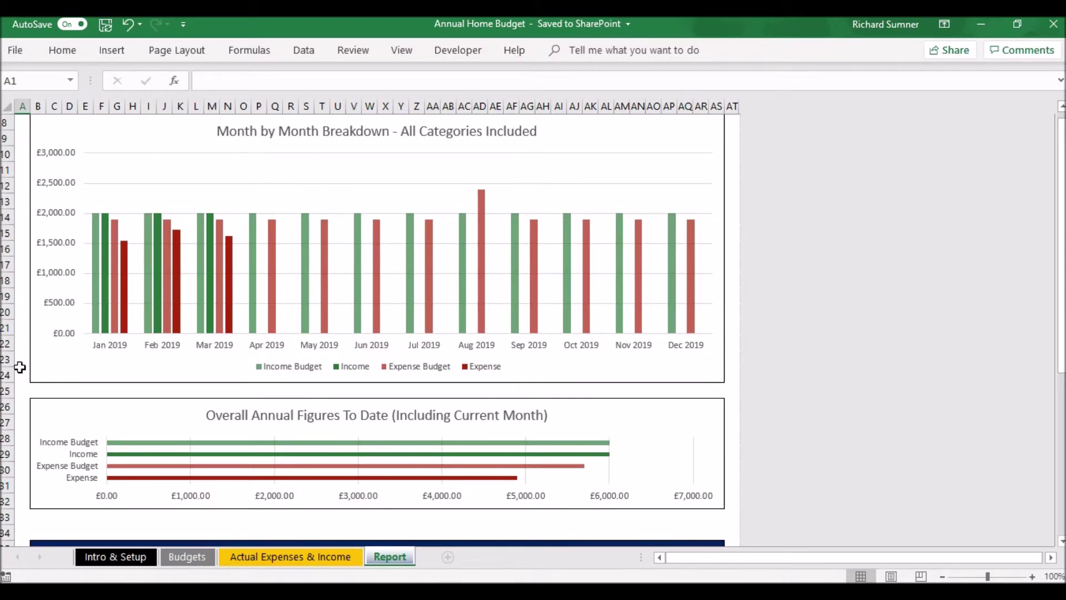
{"action": "scroll", "coordinate": [20, 367], "scroll_direction": "down", "scroll_amount": 2}
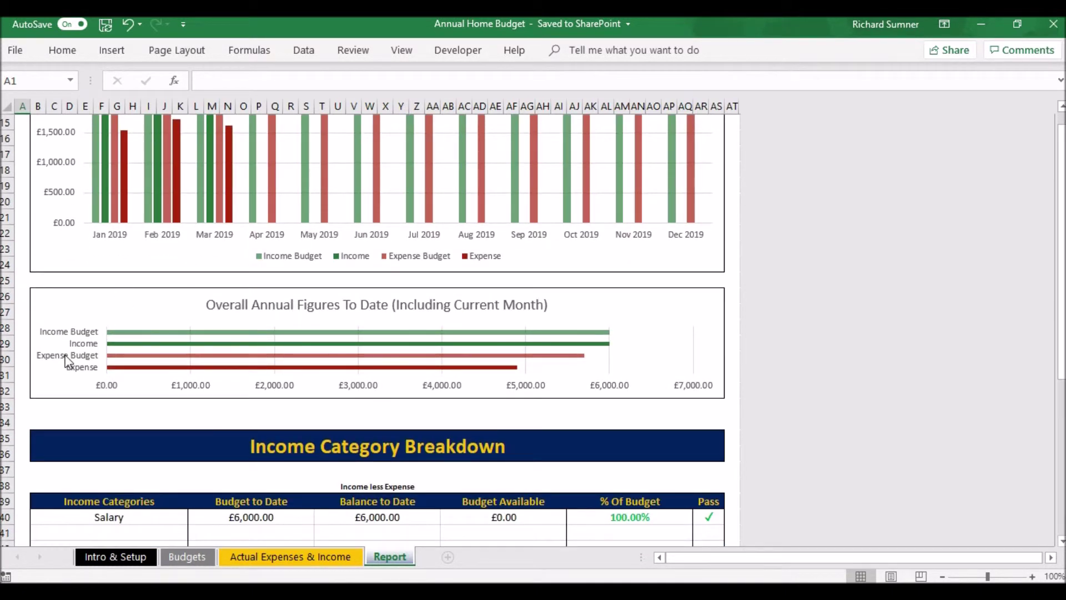
{"action": "scroll", "coordinate": [21, 370], "scroll_direction": "down", "scroll_amount": 2}
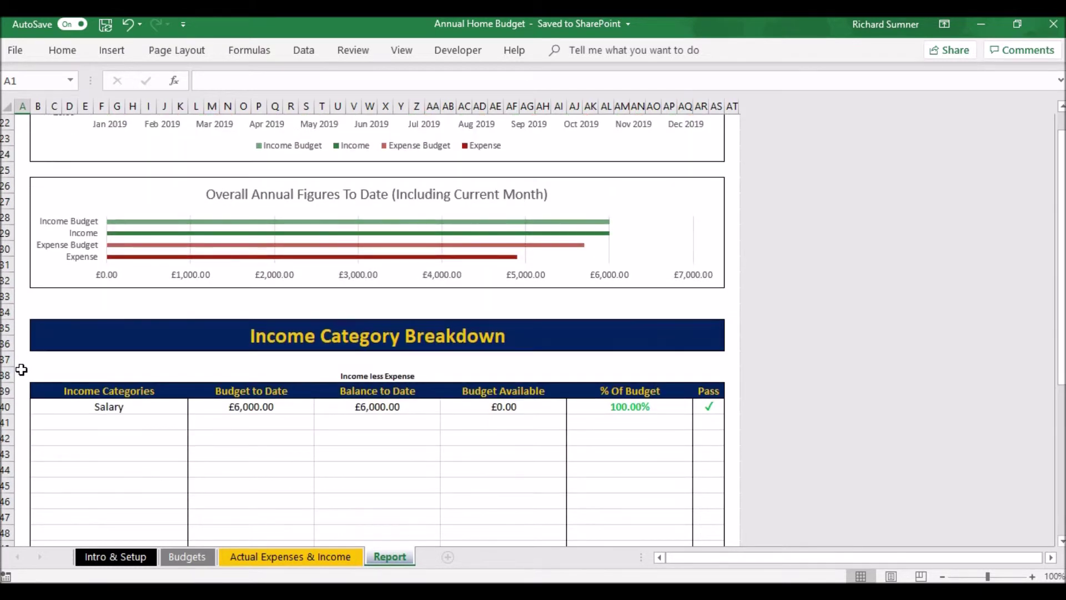
{"action": "scroll", "coordinate": [21, 370], "scroll_direction": "down", "scroll_amount": 2}
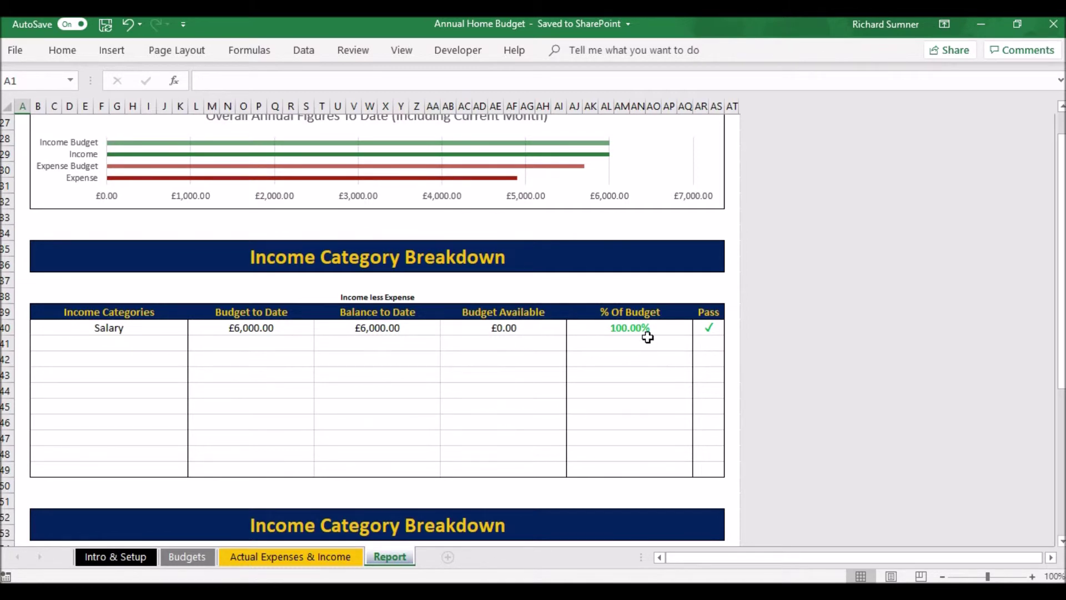
Examine the income and expense category breakdown tables, comparing budgets, balances and percentages of budget to date
{"action": "scroll", "coordinate": [316, 396], "scroll_direction": "down", "scroll_amount": 4}
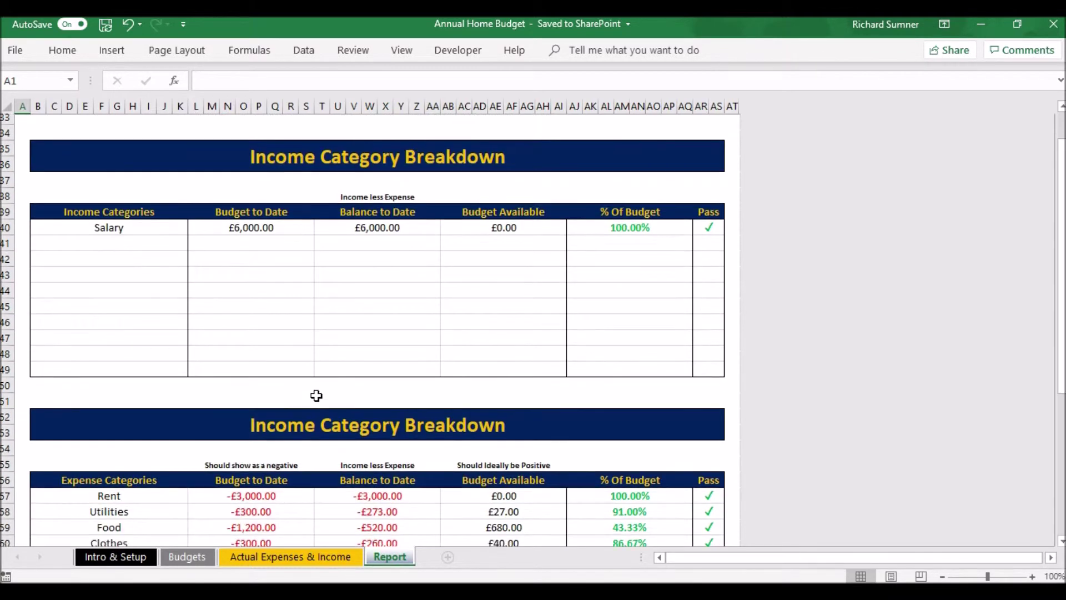
{"action": "scroll", "coordinate": [313, 421], "scroll_direction": "up", "scroll_amount": 4}
{"action": "scroll", "coordinate": [313, 420], "scroll_direction": "down", "scroll_amount": 7}
{"action": "scroll", "coordinate": [313, 420], "scroll_direction": "down", "scroll_amount": 7}
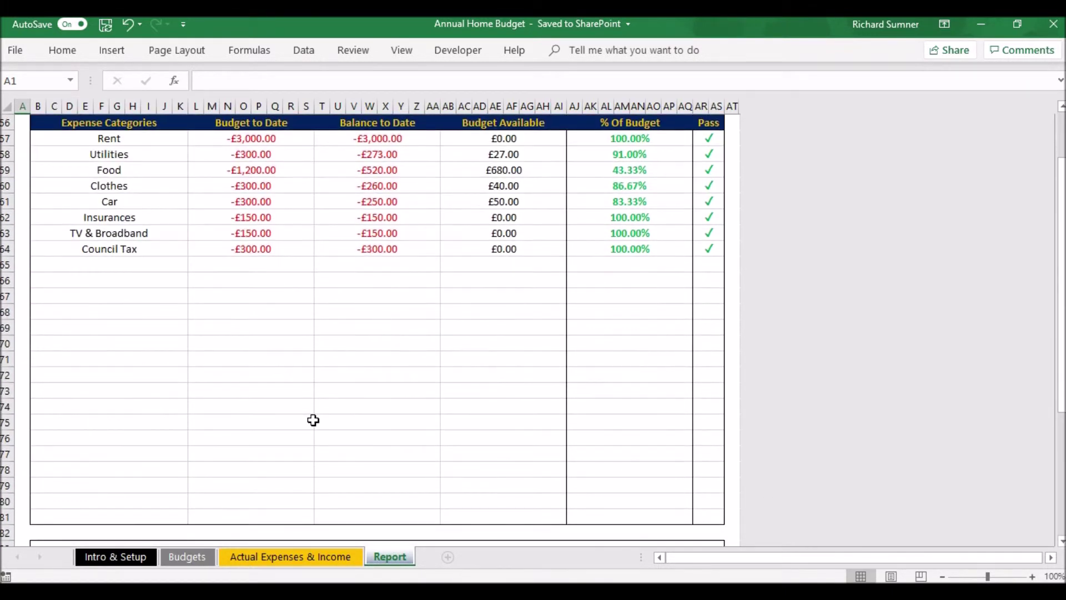
{"action": "scroll", "coordinate": [317, 427], "scroll_direction": "down", "scroll_amount": 1}
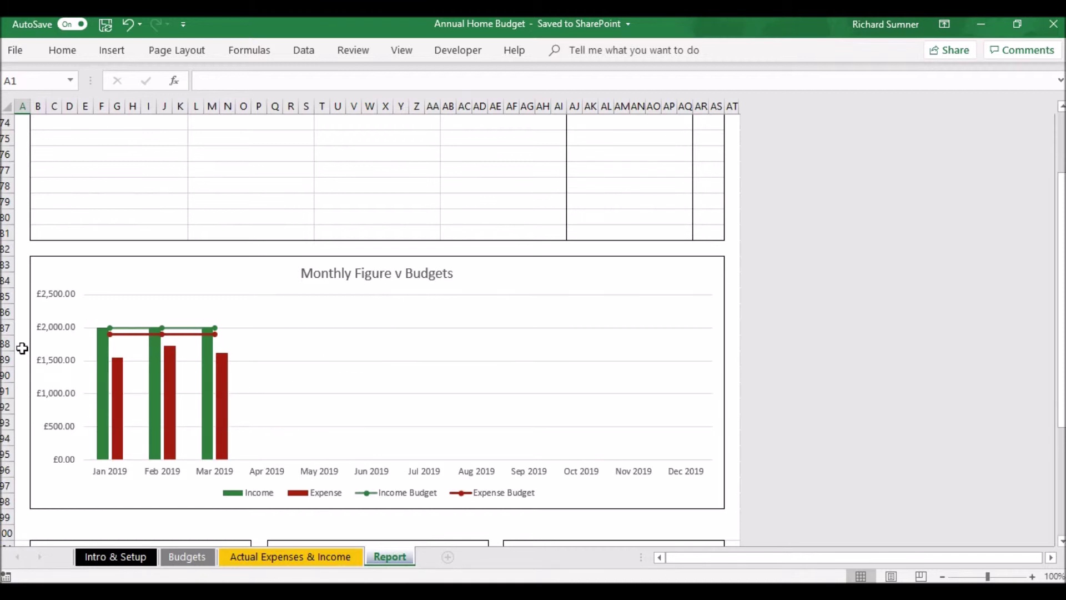
Review the Monthly Figure v Budgets chart and the January to March 2019 category charts, checking individual series values
{"action": "scroll", "coordinate": [22, 348], "scroll_direction": "down", "scroll_amount": 6}
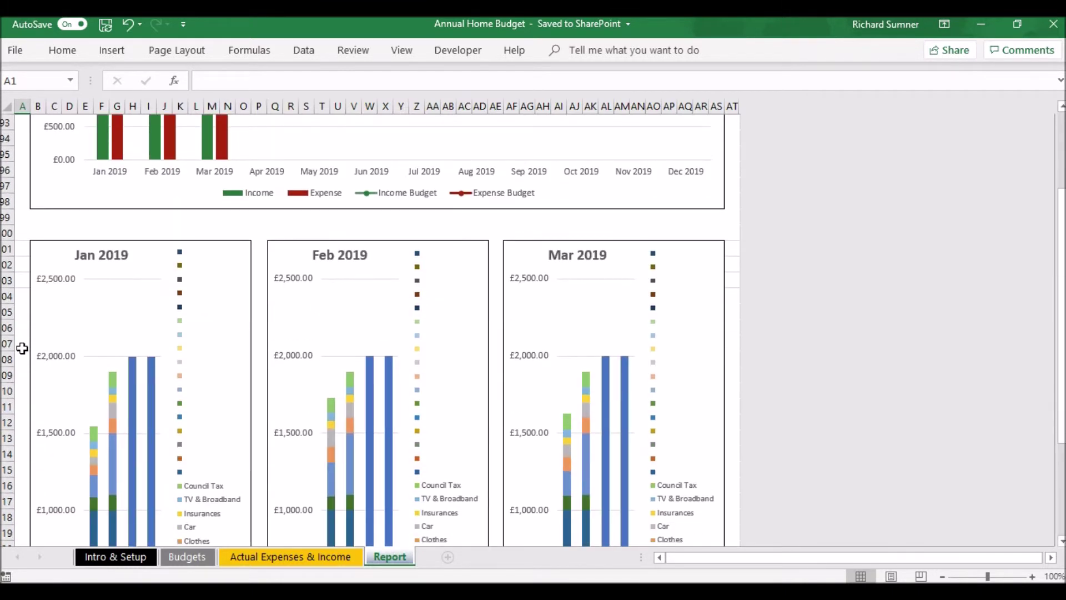
{"action": "scroll", "coordinate": [21, 348], "scroll_direction": "down", "scroll_amount": 2}
{"action": "scroll", "coordinate": [22, 348], "scroll_direction": "down", "scroll_amount": 2}
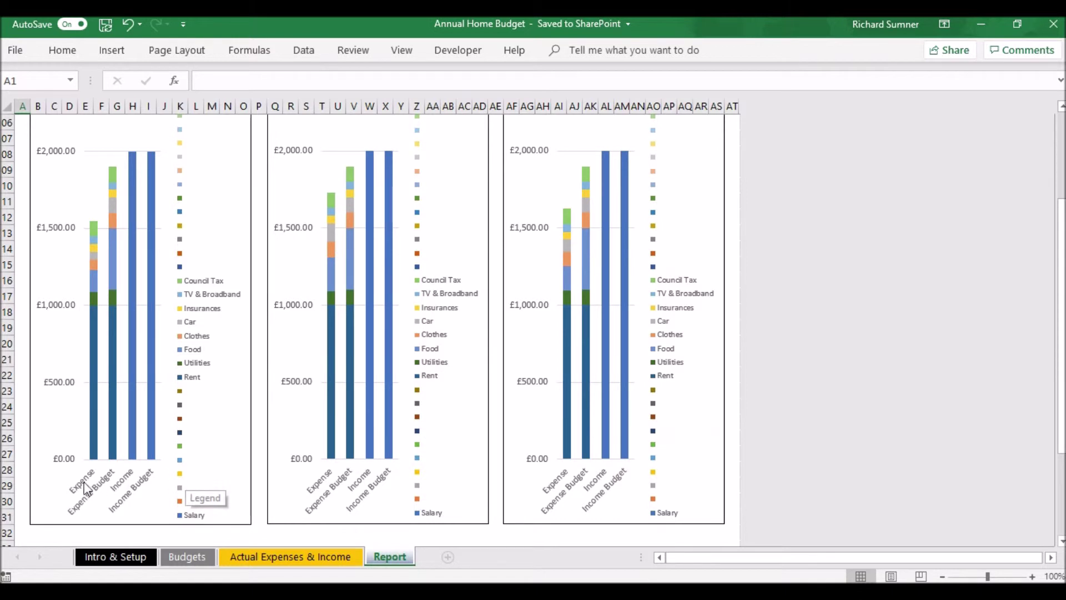
{"action": "scroll", "coordinate": [156, 432], "scroll_direction": "up", "scroll_amount": 2}
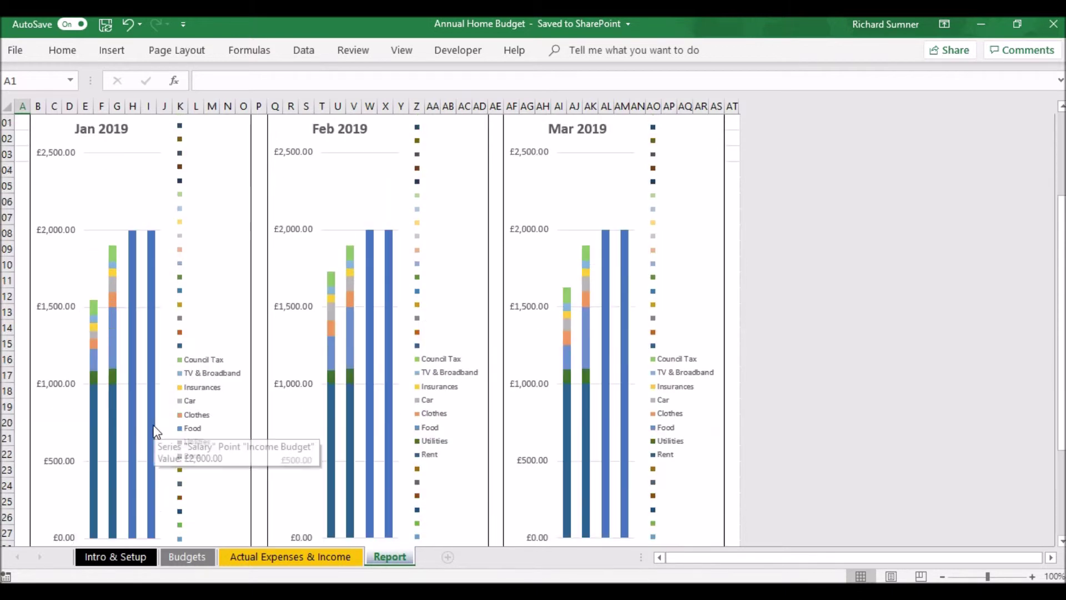
{"action": "mouse_move", "coordinate": [98, 365]}
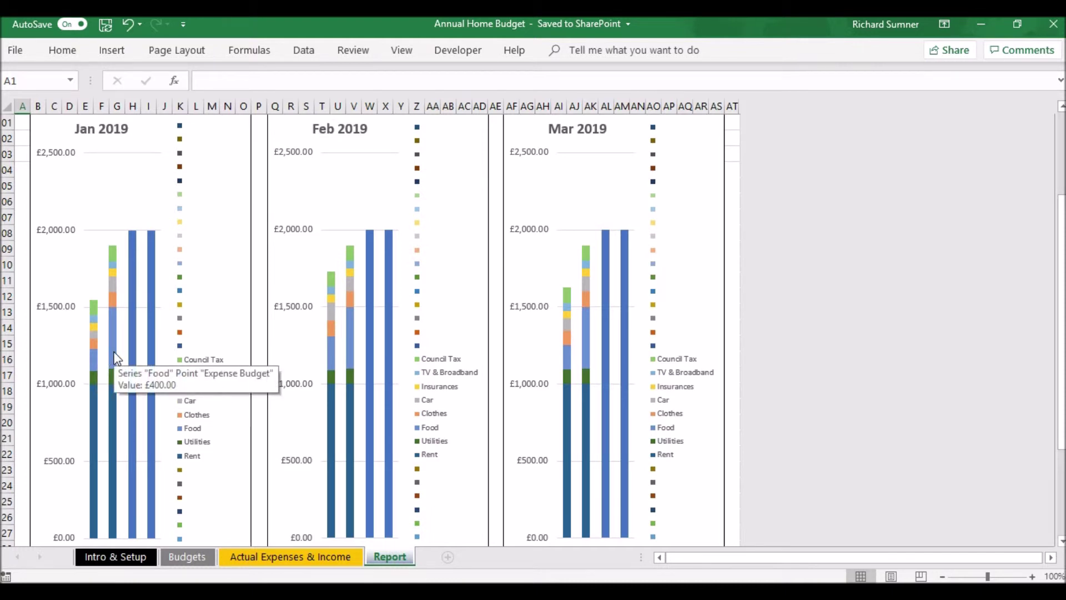
{"action": "scroll", "coordinate": [15, 411], "scroll_direction": "down", "scroll_amount": 2}
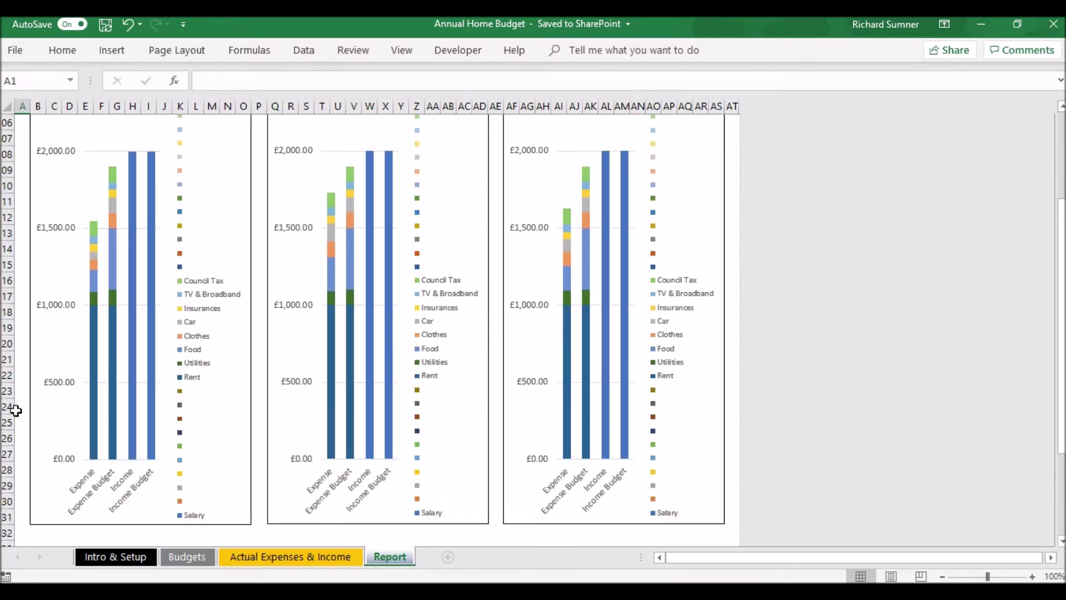
Look through the category charts from April 2019 onwards, then return to the Annual Financial Report header
{"action": "scroll", "coordinate": [16, 410], "scroll_direction": "down", "scroll_amount": 6}
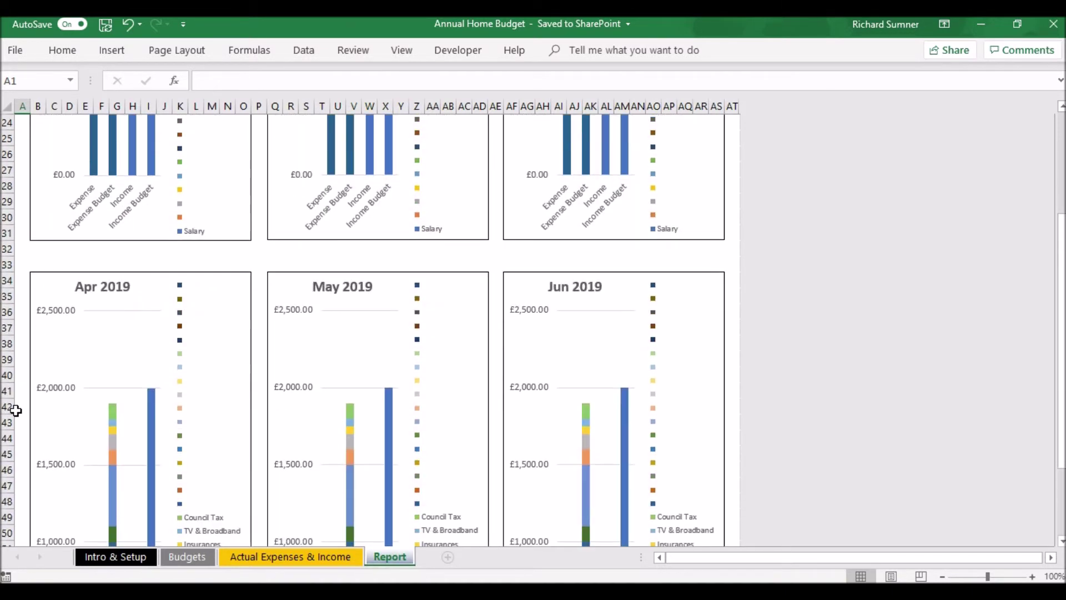
{"action": "scroll", "coordinate": [15, 410], "scroll_direction": "down", "scroll_amount": 5}
{"action": "scroll", "coordinate": [16, 411], "scroll_direction": "up", "scroll_amount": 8}
{"action": "scroll", "coordinate": [16, 410], "scroll_direction": "up", "scroll_amount": 3}
{"action": "scroll", "coordinate": [15, 410], "scroll_direction": "down", "scroll_amount": 9}
{"action": "scroll", "coordinate": [15, 410], "scroll_direction": "up", "scroll_amount": 20}
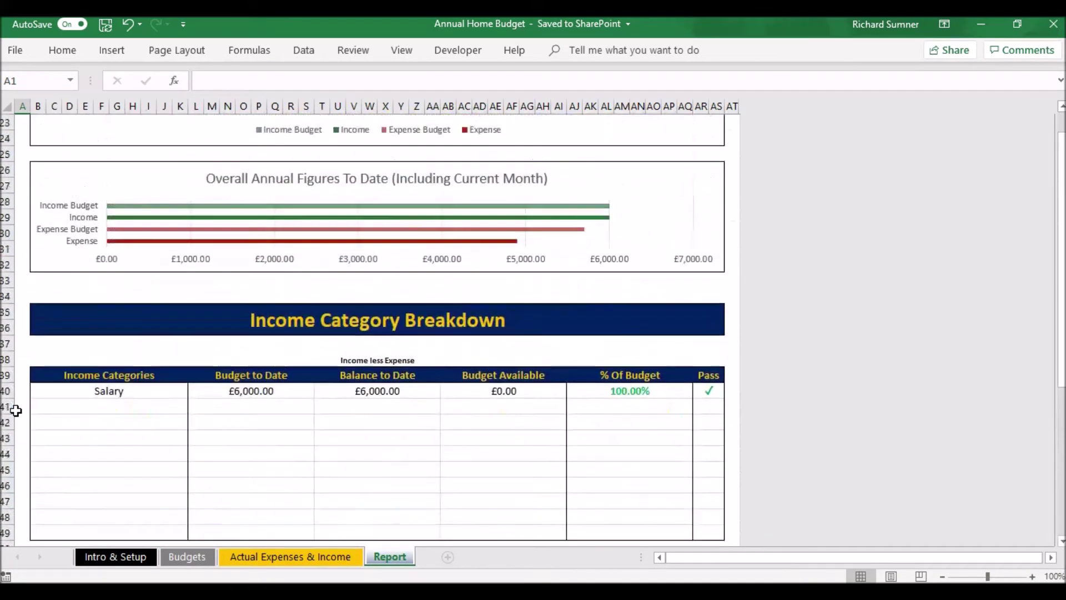
{"action": "scroll", "coordinate": [15, 410], "scroll_direction": "up", "scroll_amount": 8}
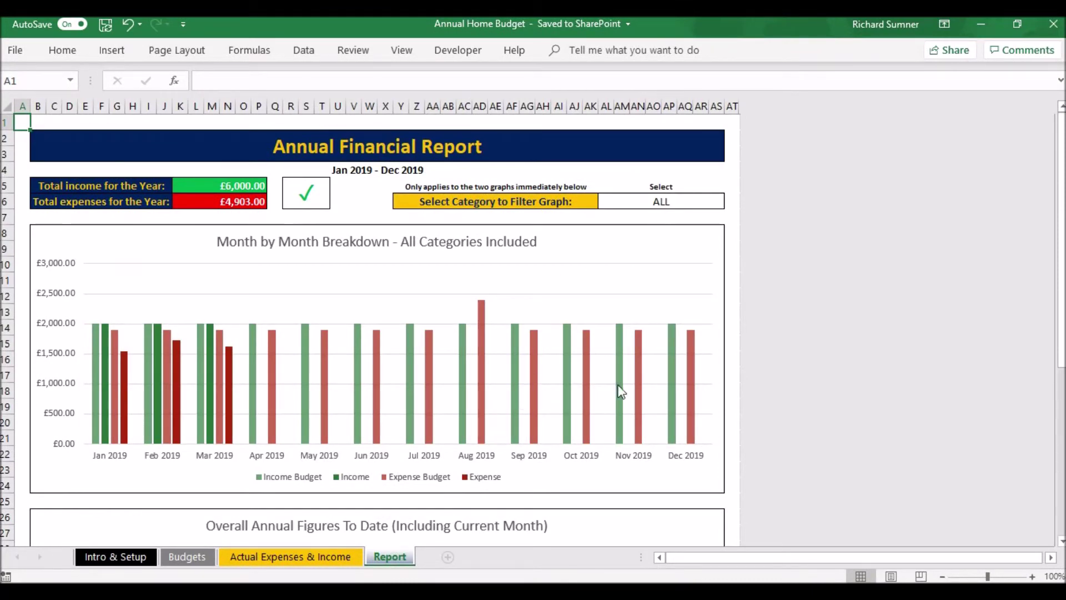
Filter the month-by-month and overall annual graphs to the Rent category
{"action": "scroll", "coordinate": [660, 365], "scroll_direction": "down", "scroll_amount": 3}
{"action": "scroll", "coordinate": [632, 318], "scroll_direction": "up", "scroll_amount": 3}
{"action": "scroll", "coordinate": [631, 318], "scroll_direction": "up", "scroll_amount": 1}
{"action": "left_click", "coordinate": [700, 215]}
{"action": "left_click", "coordinate": [704, 199]}
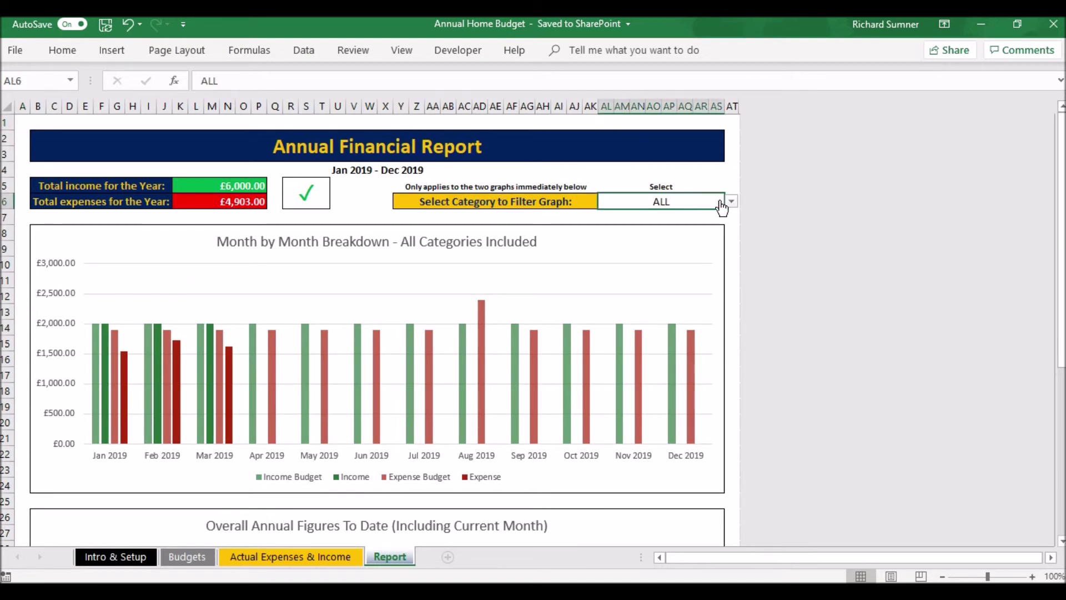
{"action": "left_click", "coordinate": [730, 202]}
{"action": "left_click", "coordinate": [696, 256]}
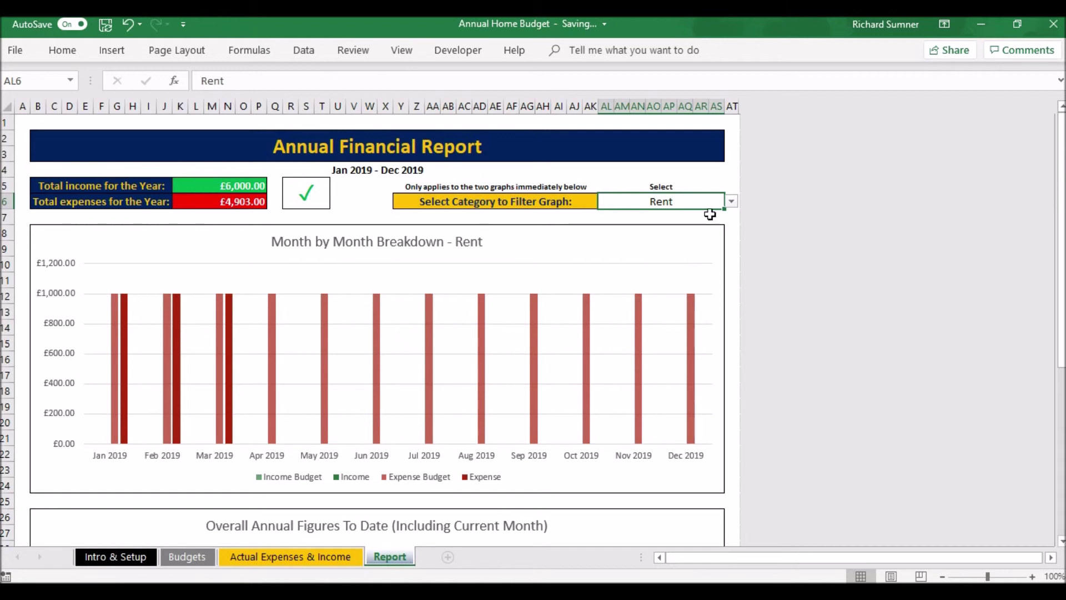
Reset the graph category filter to ALL and select cell A1
{"action": "left_click", "coordinate": [732, 202]}
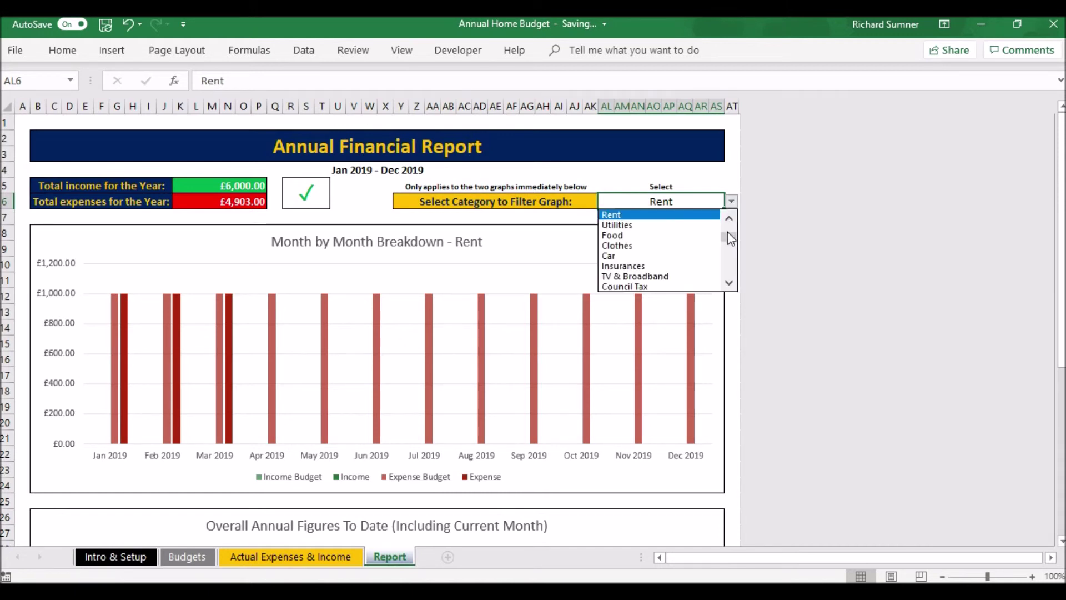
{"action": "left_click_drag", "start_coordinate": [727, 232], "coordinate": [730, 212]}
{"action": "left_click", "coordinate": [669, 218]}
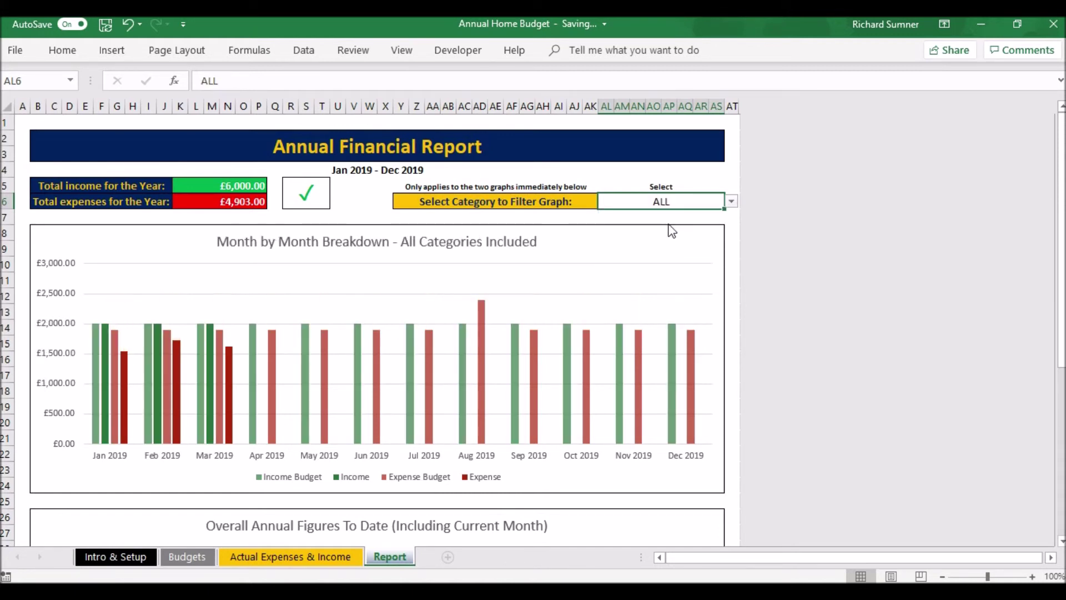
{"action": "left_click", "coordinate": [21, 123]}
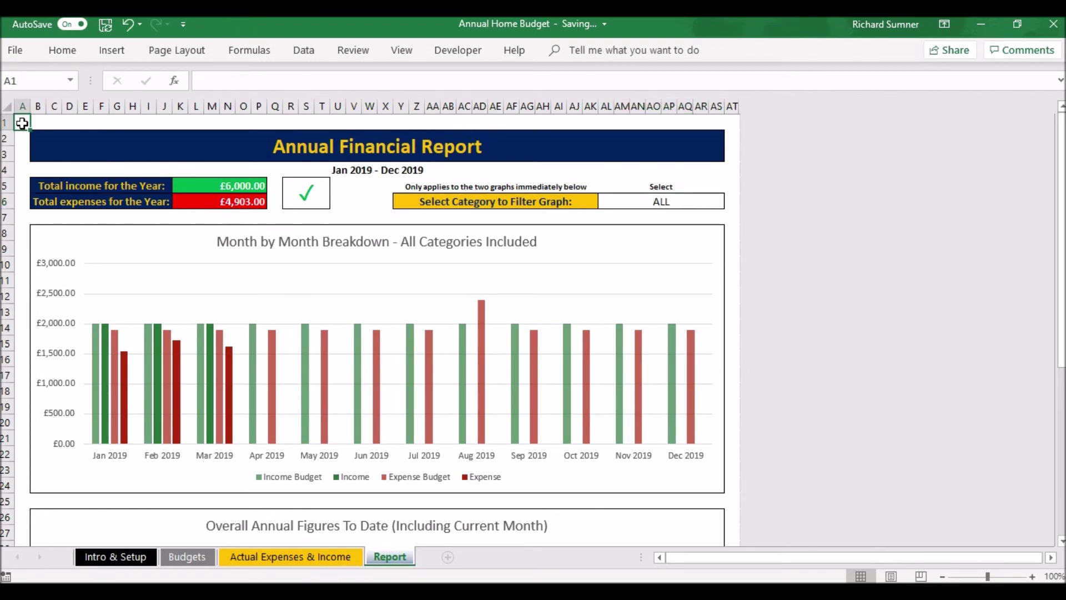
Revisit the Actual Expenses & Income, Report and Budgets sheets, finishing on the Intro & Setup sheet
{"action": "left_click", "coordinate": [290, 555]}
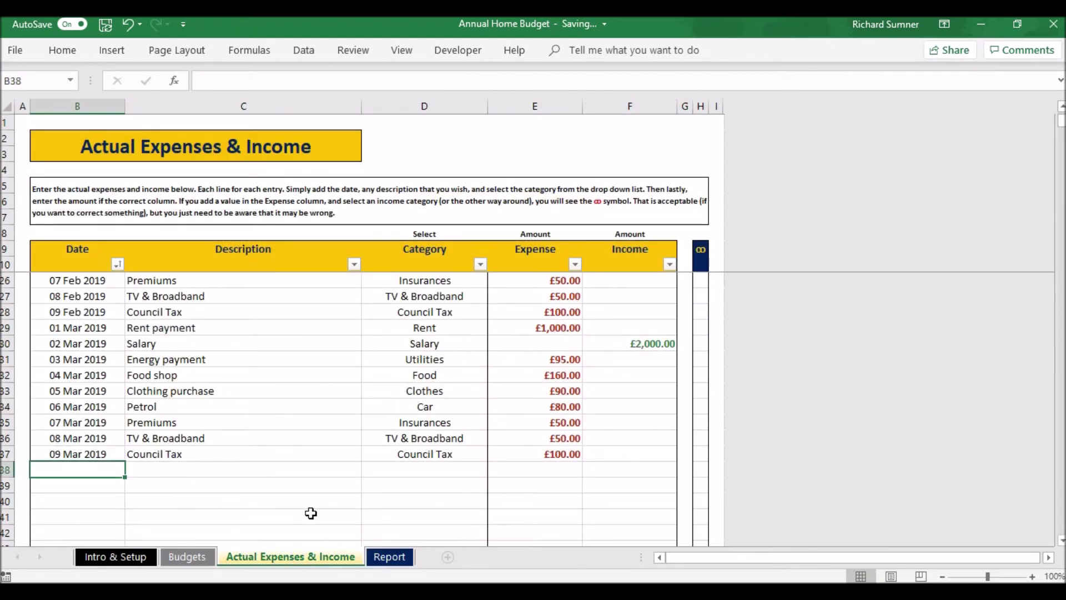
{"action": "left_click", "coordinate": [378, 555]}
{"action": "left_click", "coordinate": [305, 557]}
{"action": "left_click", "coordinate": [191, 555]}
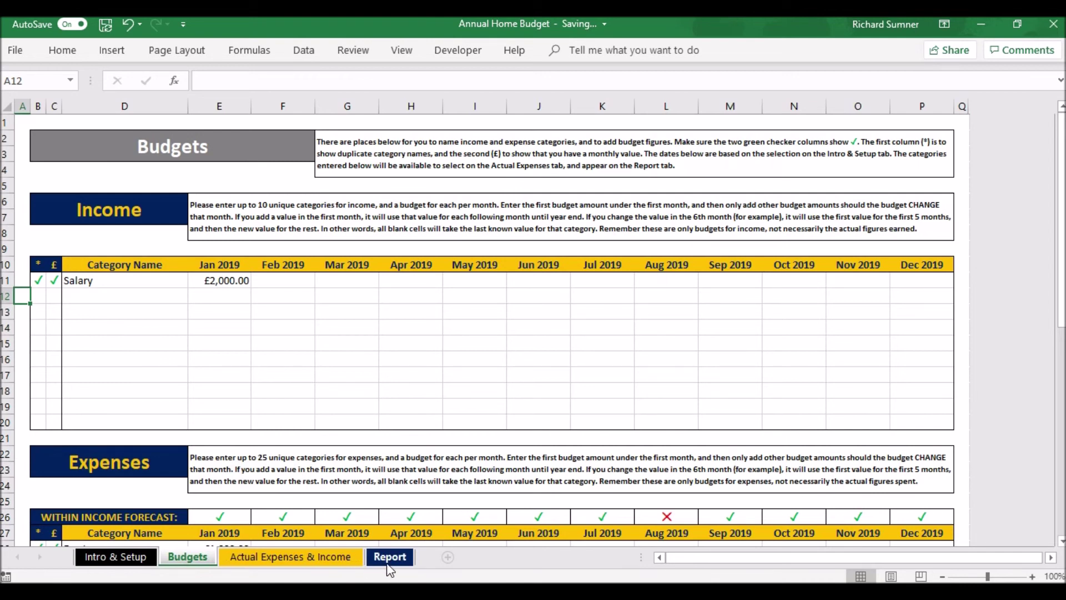
{"action": "left_click", "coordinate": [144, 561]}
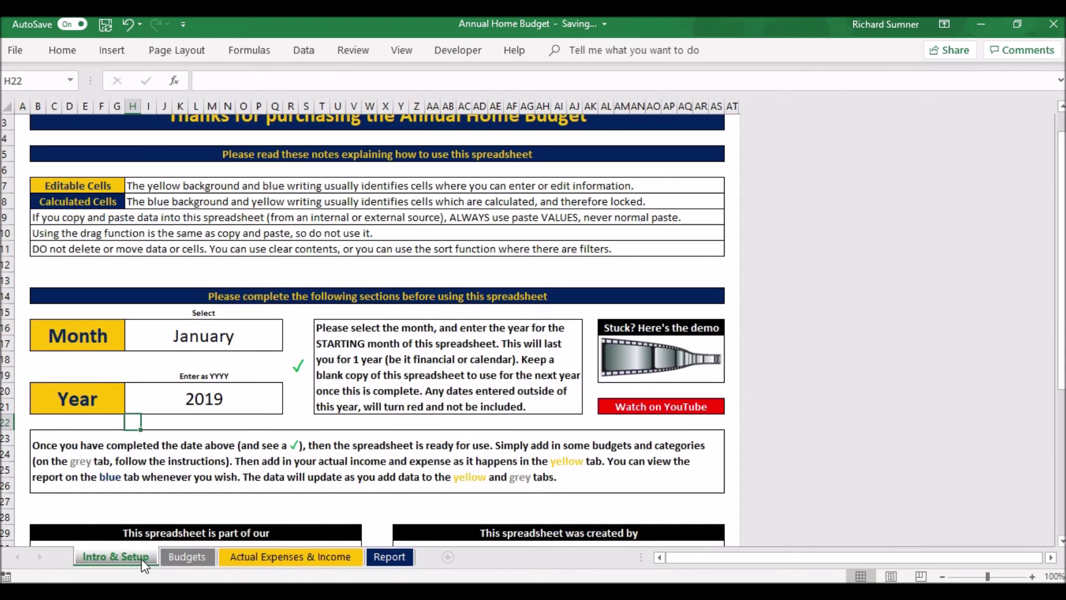